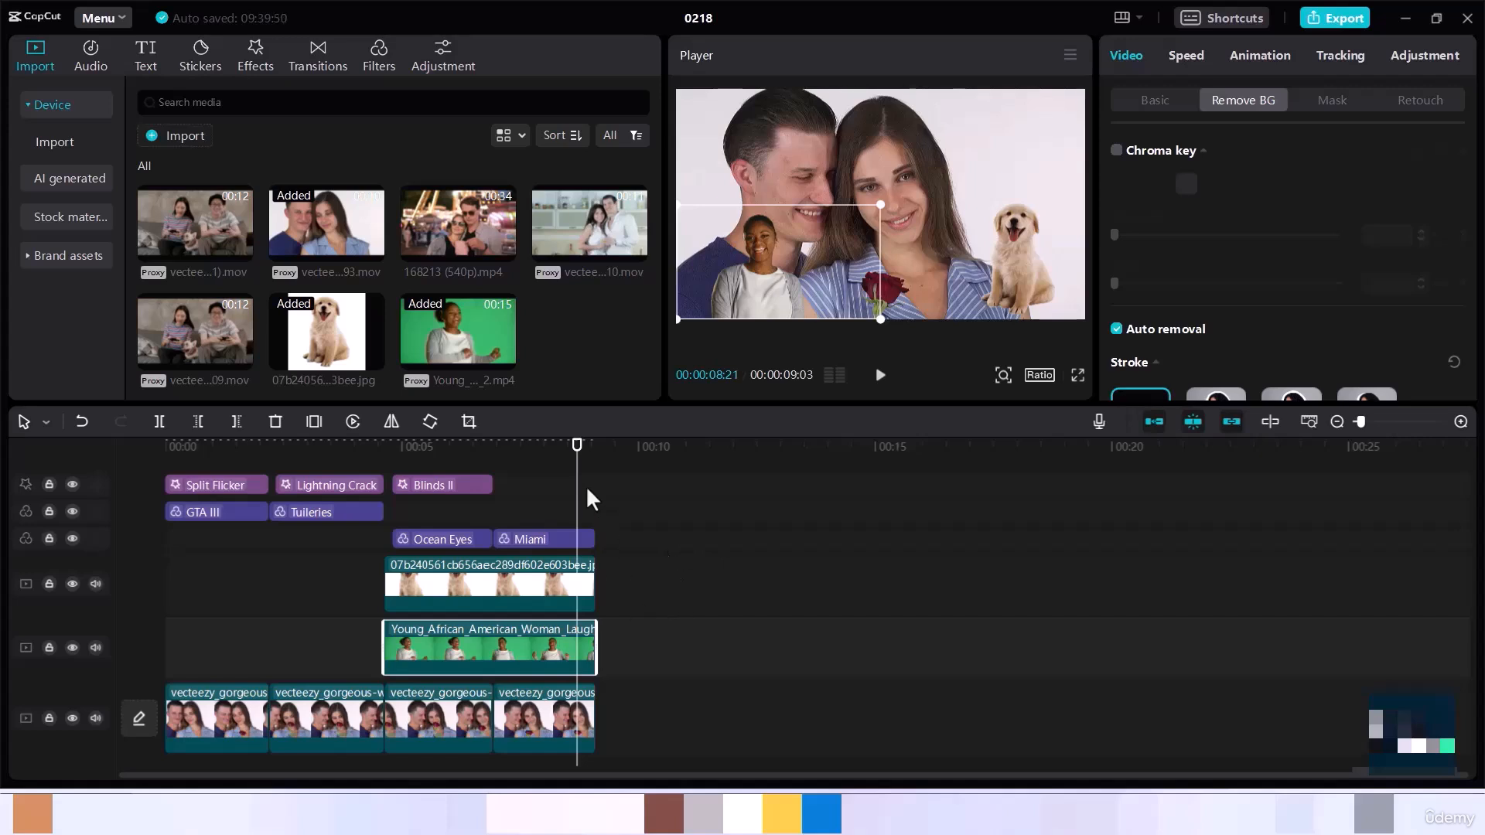
- Add a position keyframe to the puppy overlay at the start of its clip, at 00:00:04:19
{"action": "left_click_drag", "start_coordinate": [576, 445], "coordinate": [394, 467]}
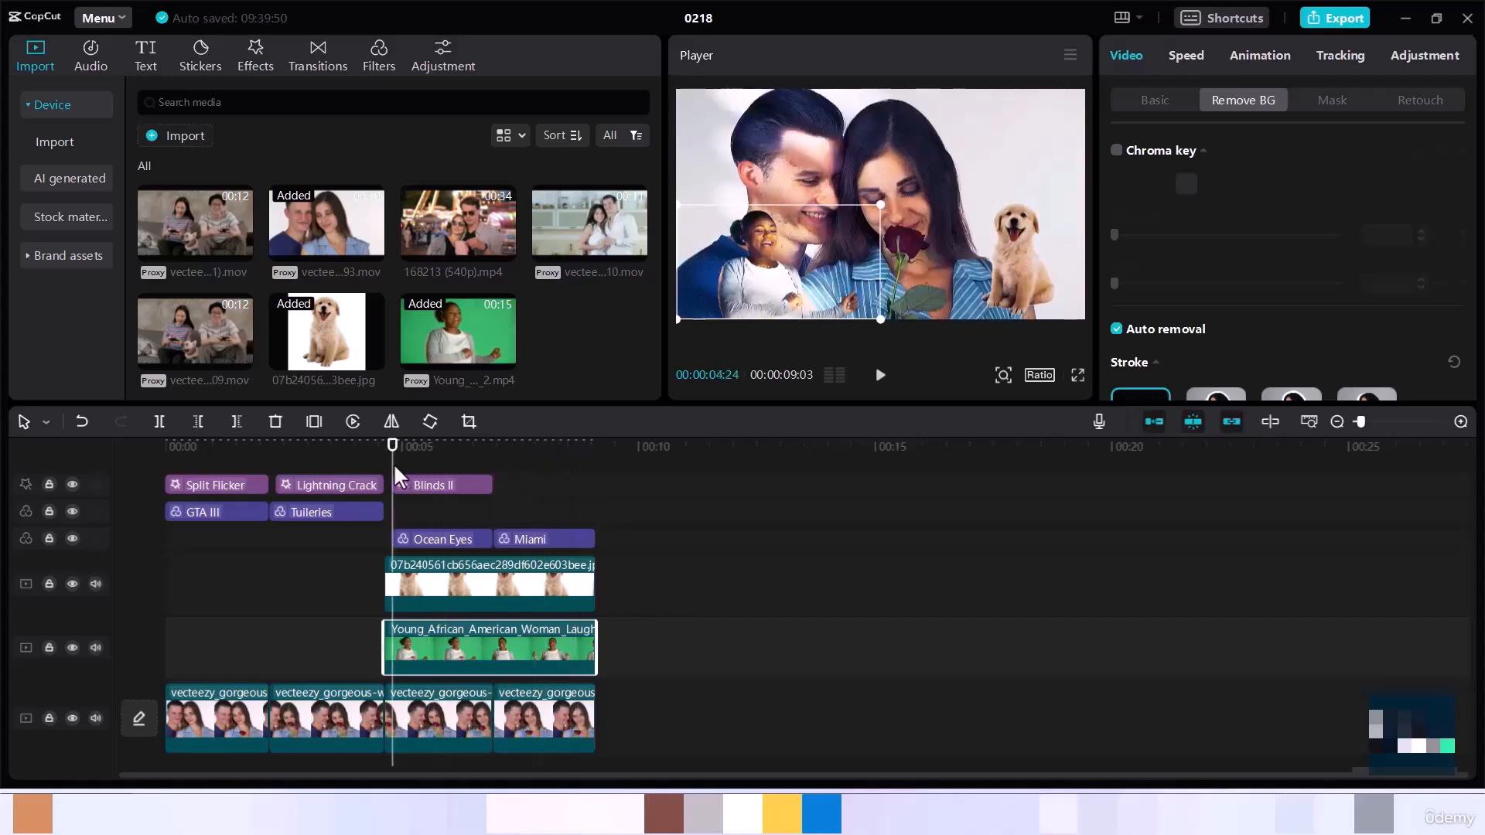
{"action": "left_click", "coordinate": [438, 586]}
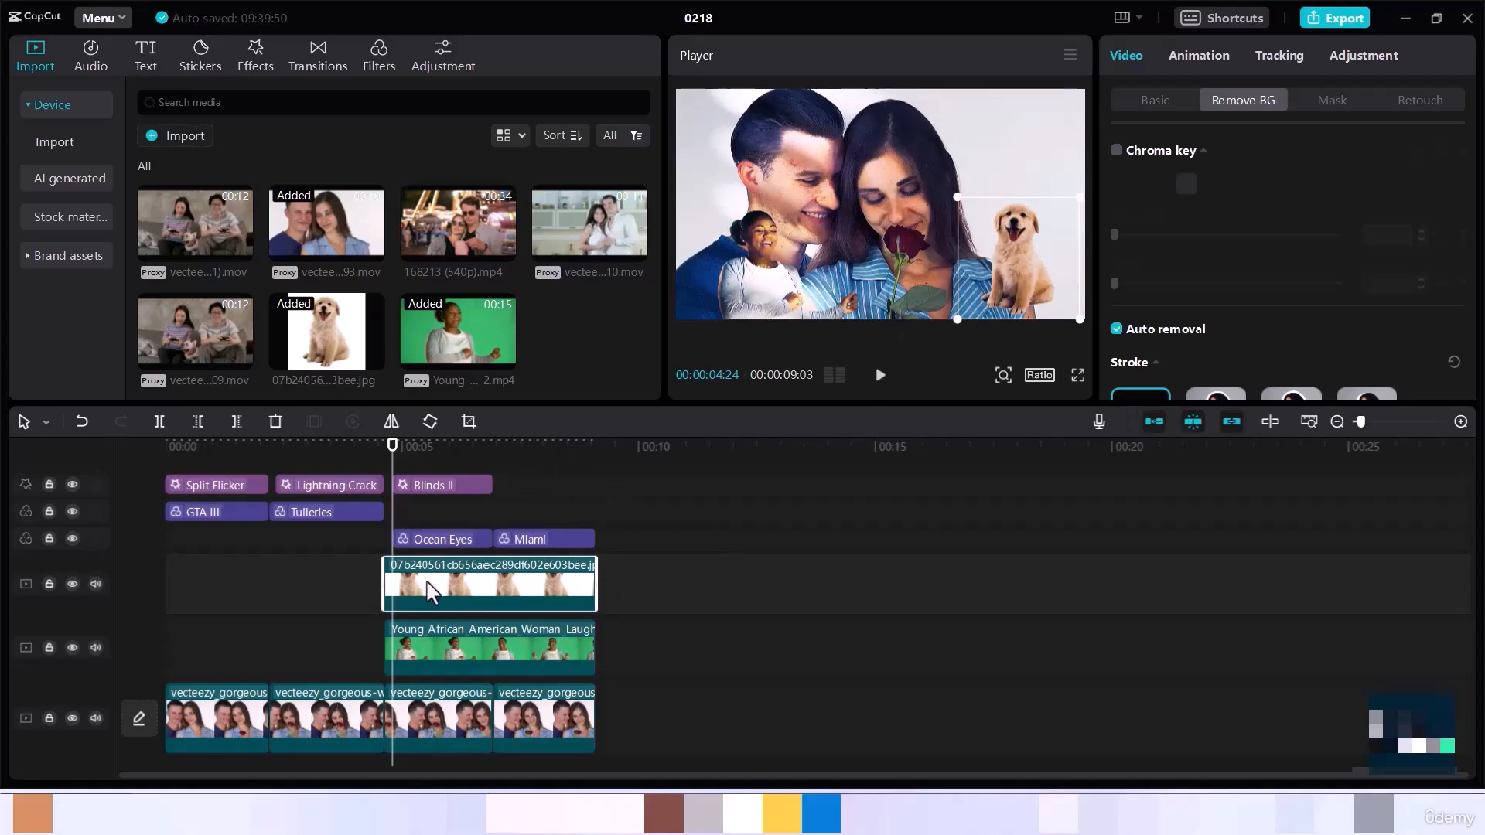
{"action": "left_click", "coordinate": [1162, 102]}
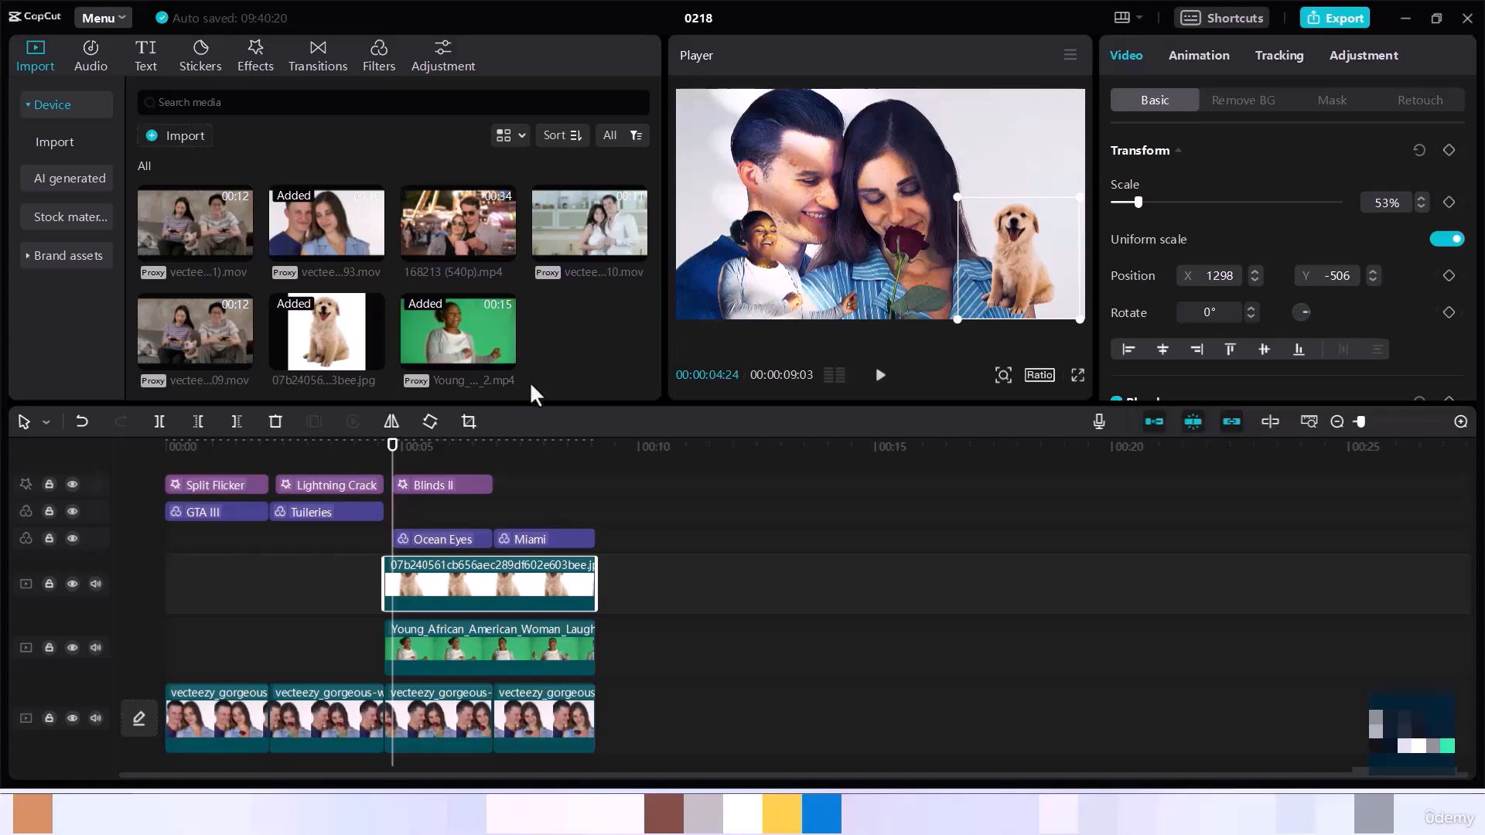
{"action": "left_click_drag", "start_coordinate": [392, 462], "coordinate": [385, 462]}
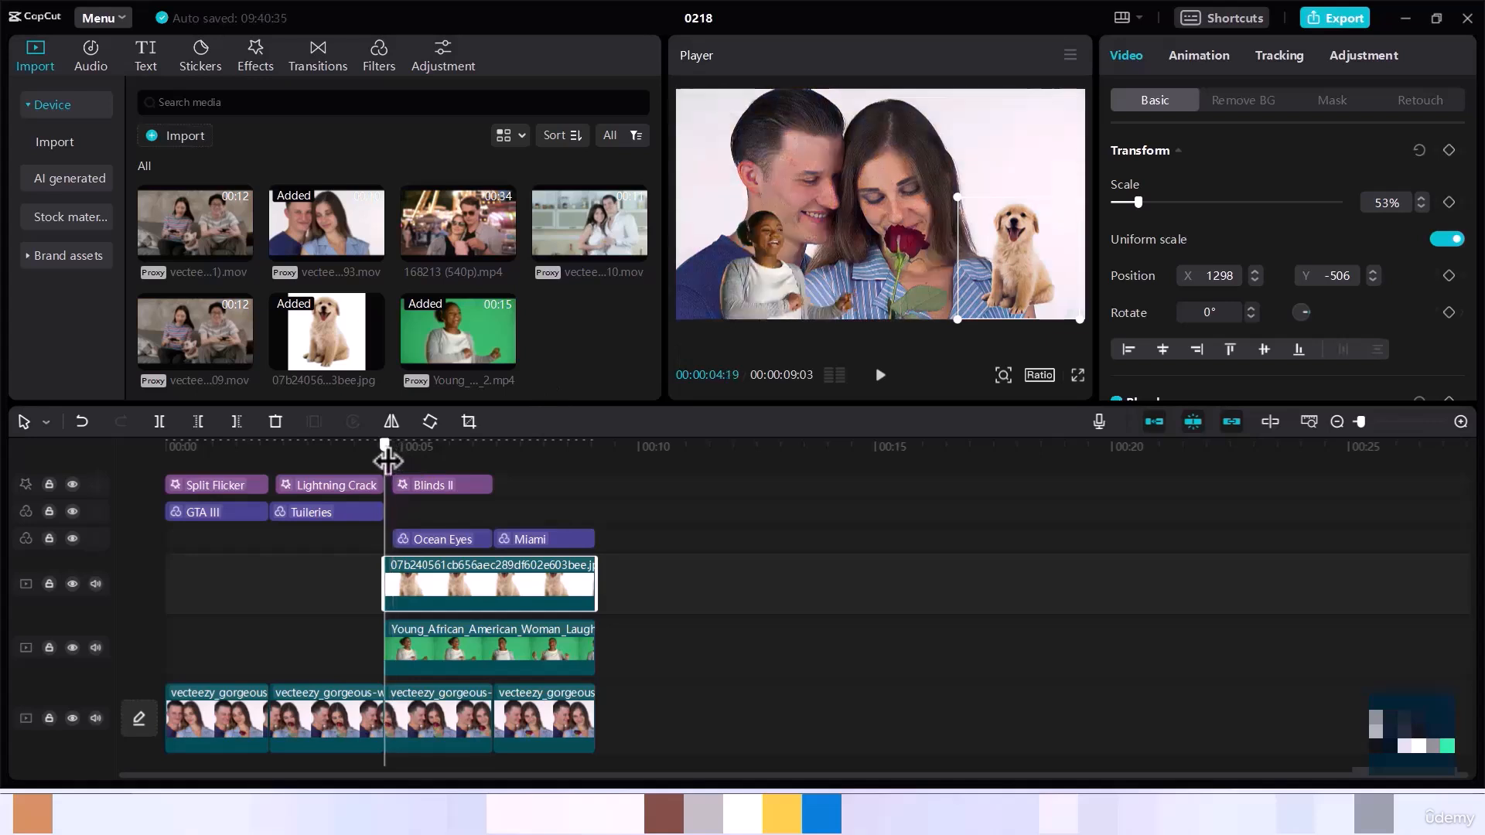
{"action": "left_click", "coordinate": [1450, 276]}
- At 00:00:05:21, scale the puppy overlay to 69% and add a position keyframe
{"action": "left_click_drag", "start_coordinate": [384, 462], "coordinate": [435, 471]}
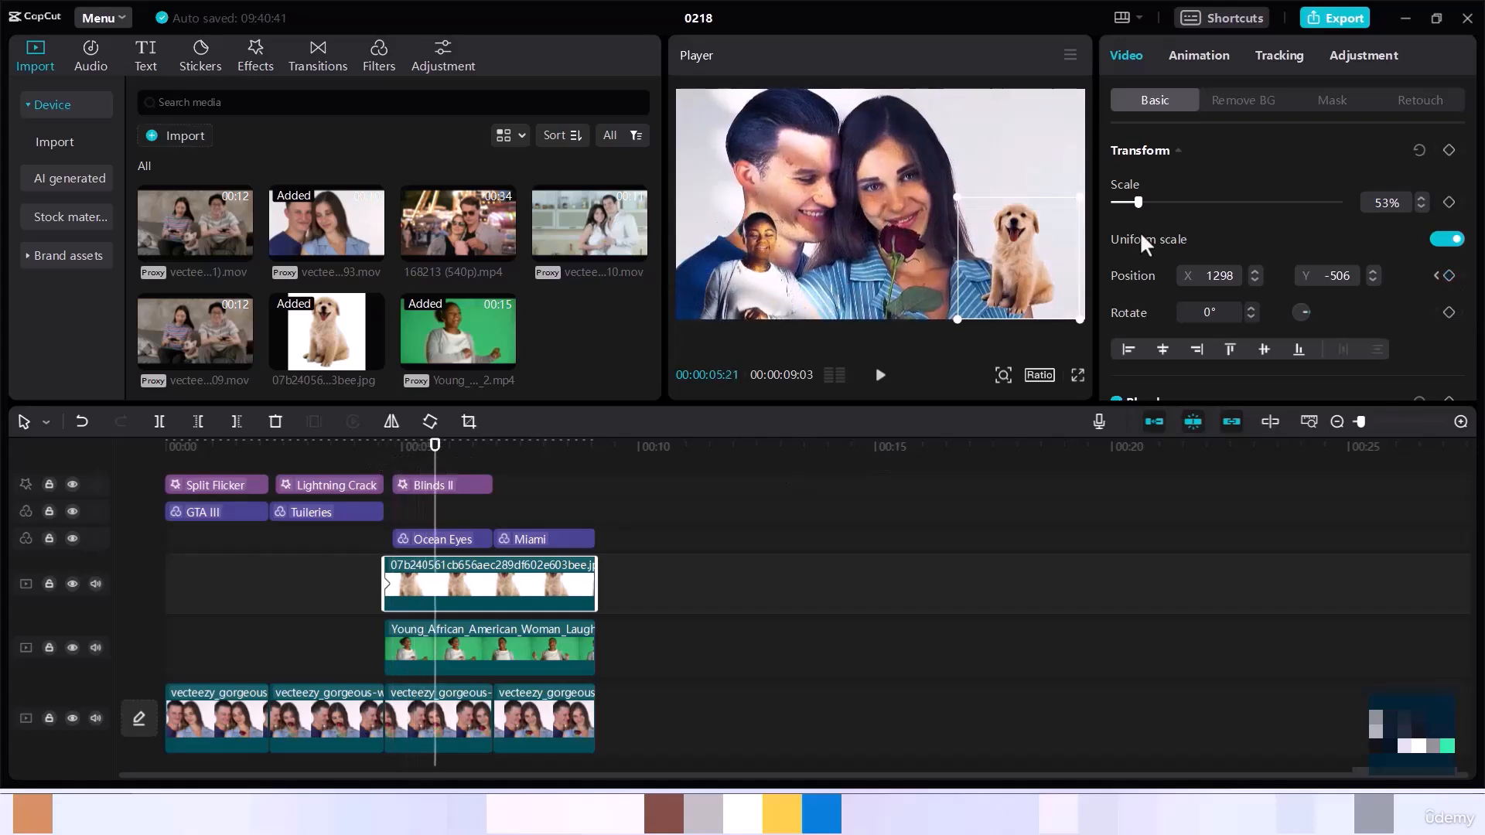
{"action": "left_click_drag", "start_coordinate": [1139, 202], "coordinate": [1145, 203]}
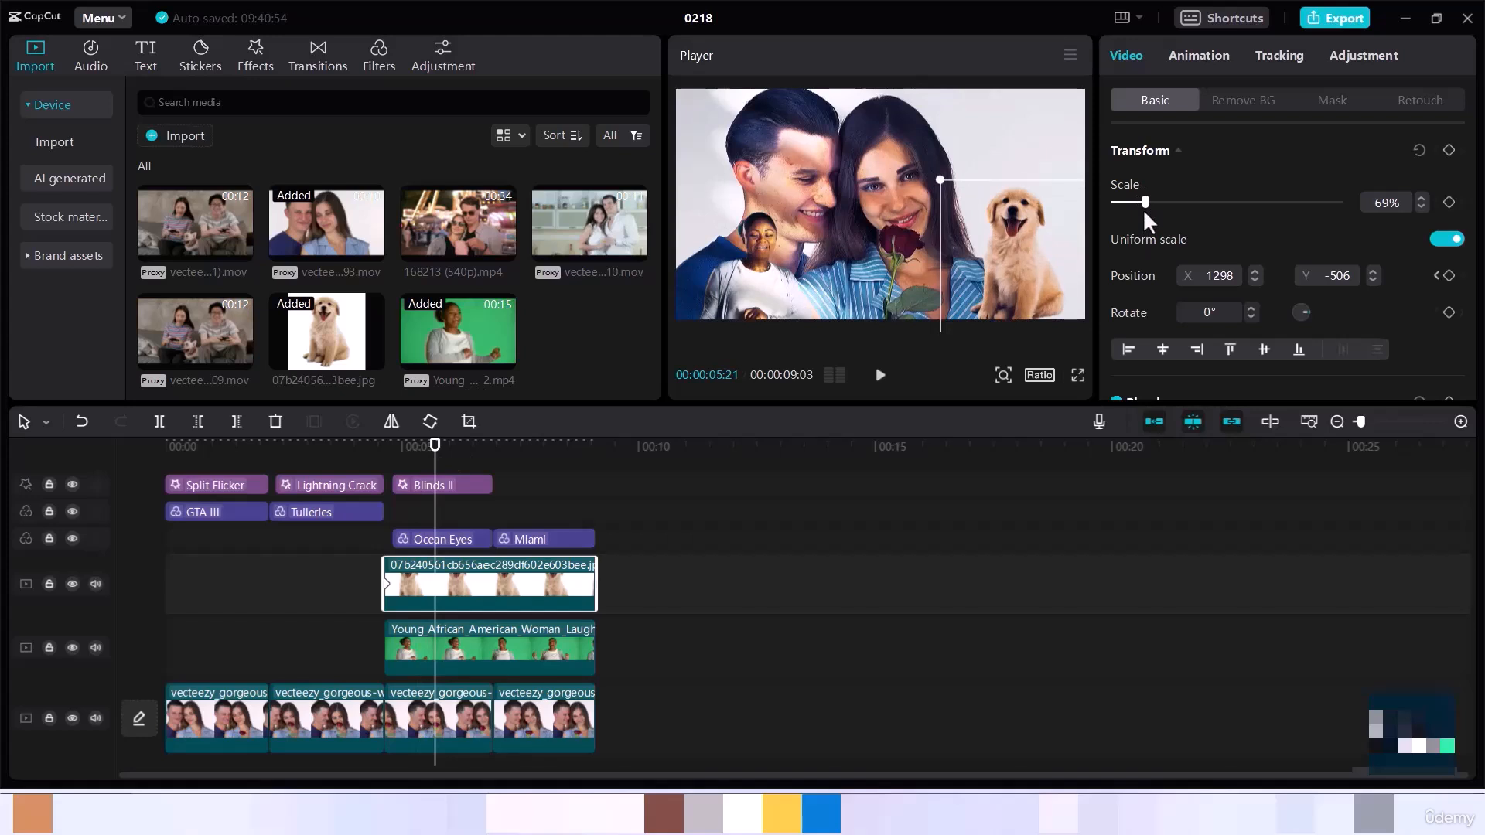
{"action": "left_click", "coordinate": [1451, 277]}
- At 00:00:06:19, scale the puppy overlay to 50% and add a position keyframe
{"action": "left_click_drag", "start_coordinate": [436, 462], "coordinate": [479, 464]}
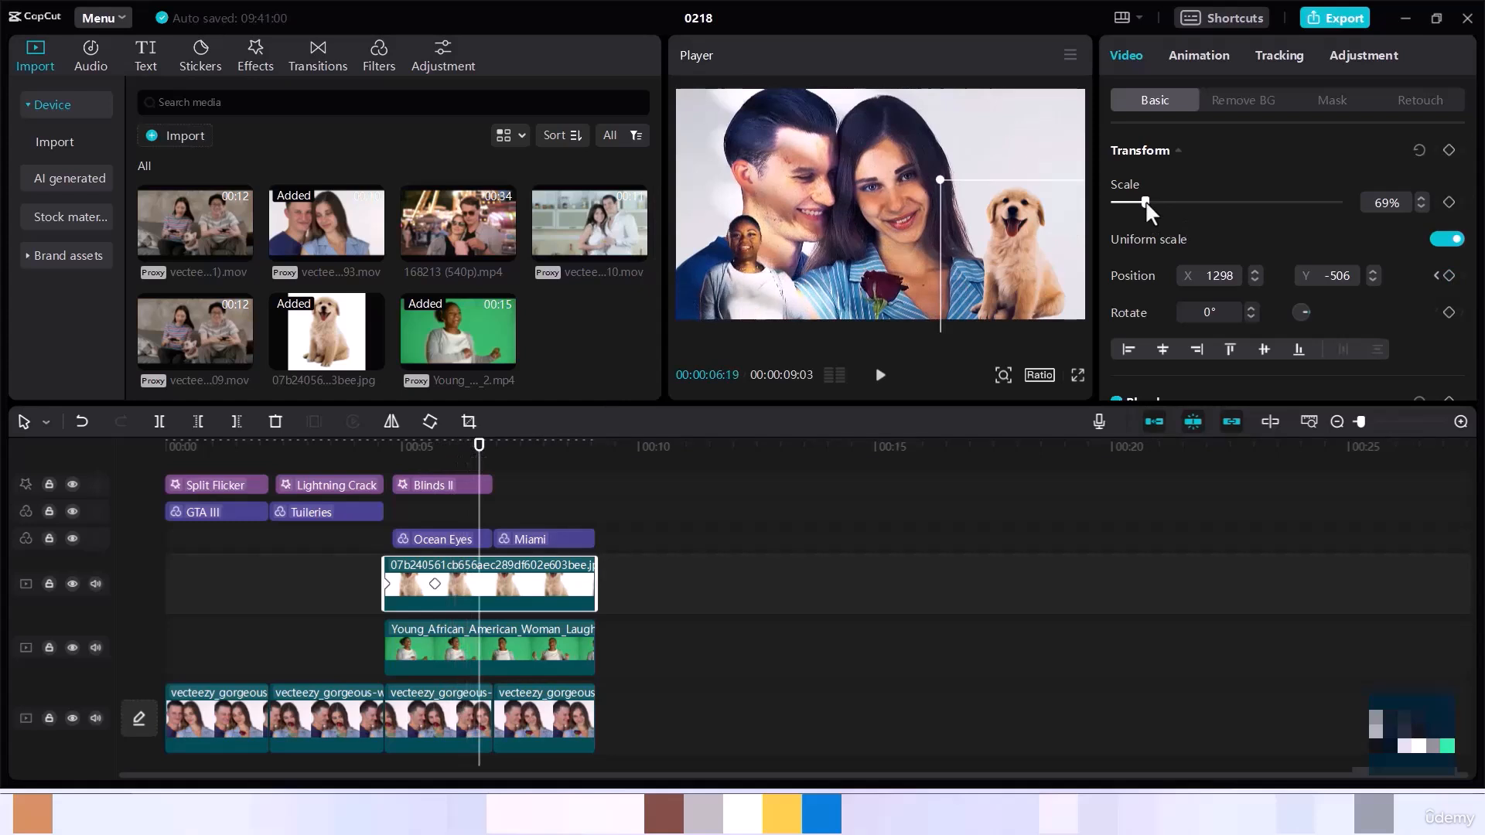
{"action": "left_click_drag", "start_coordinate": [1146, 202], "coordinate": [1137, 203]}
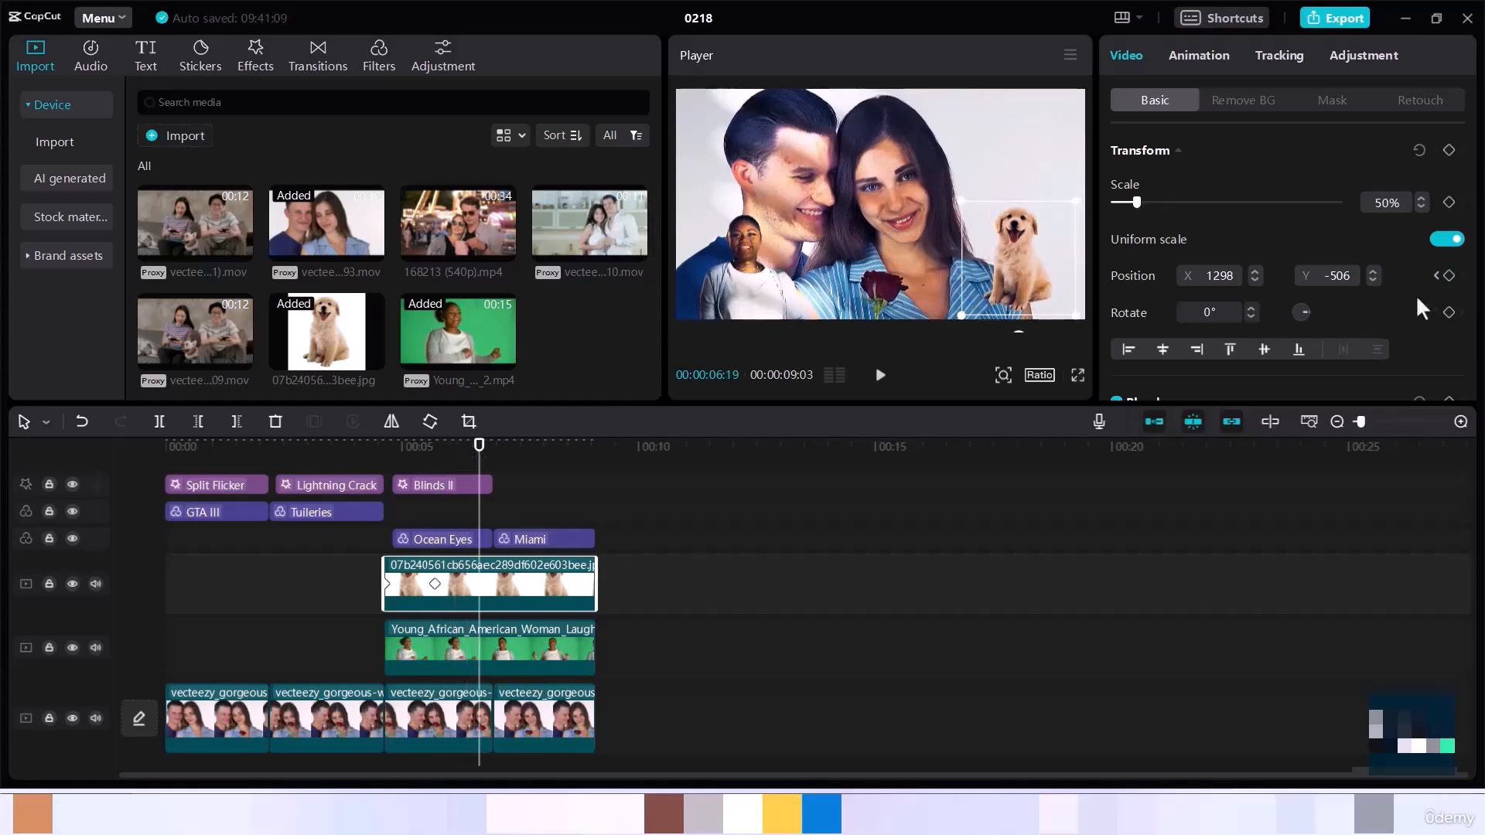
{"action": "left_click", "coordinate": [1447, 276]}
- At 00:00:07:09, add a position keyframe to the puppy overlay and scale it to 74%
{"action": "key", "text": "Down"}
{"action": "key", "text": "shift+Left"}
{"action": "key", "text": "shift+Right"}
{"action": "key", "text": "shift+Right"}
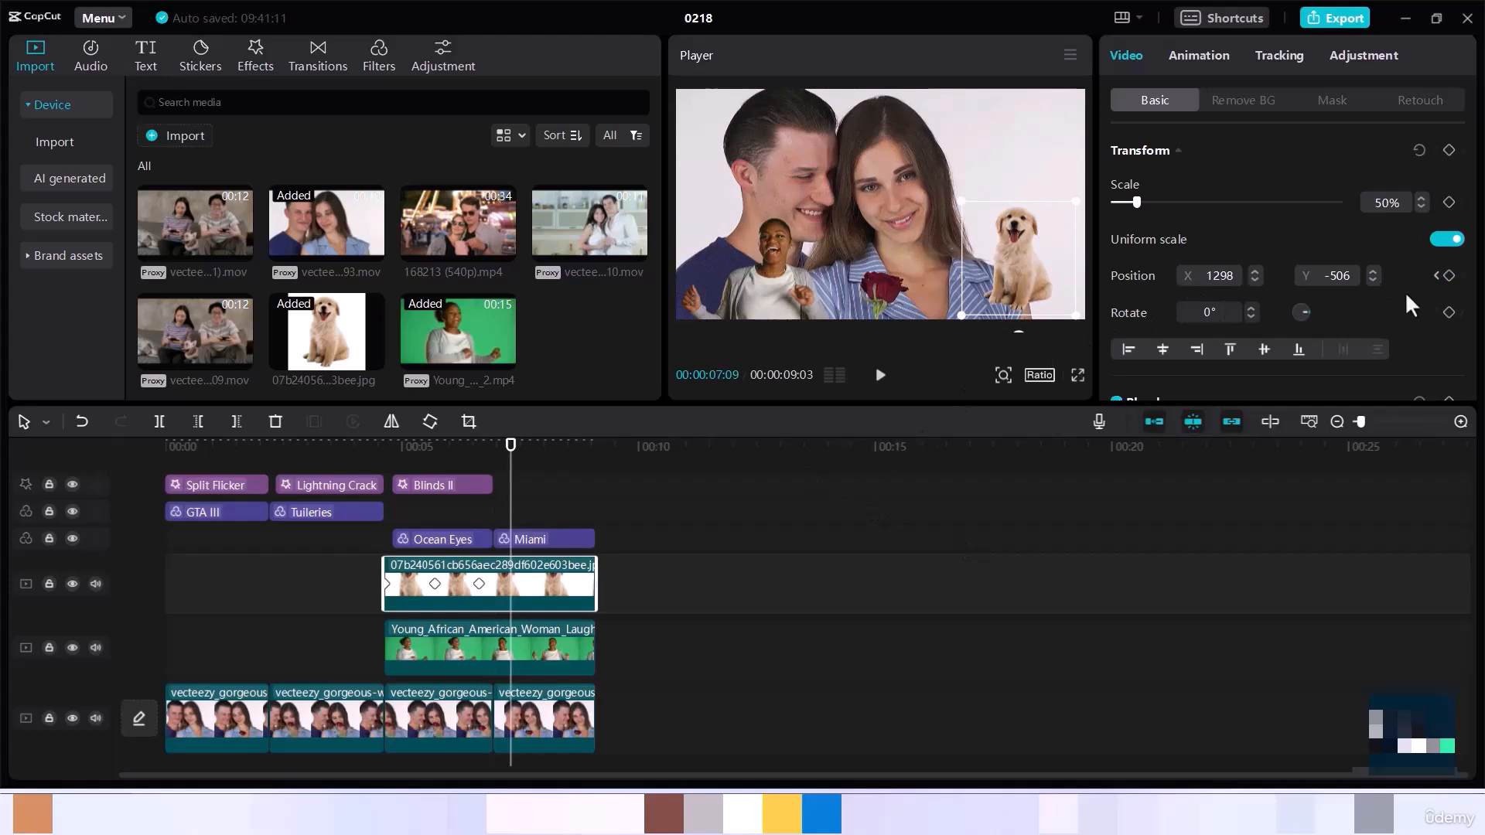
{"action": "left_click", "coordinate": [1449, 276]}
{"action": "left_click_drag", "start_coordinate": [1136, 205], "coordinate": [1147, 205]}
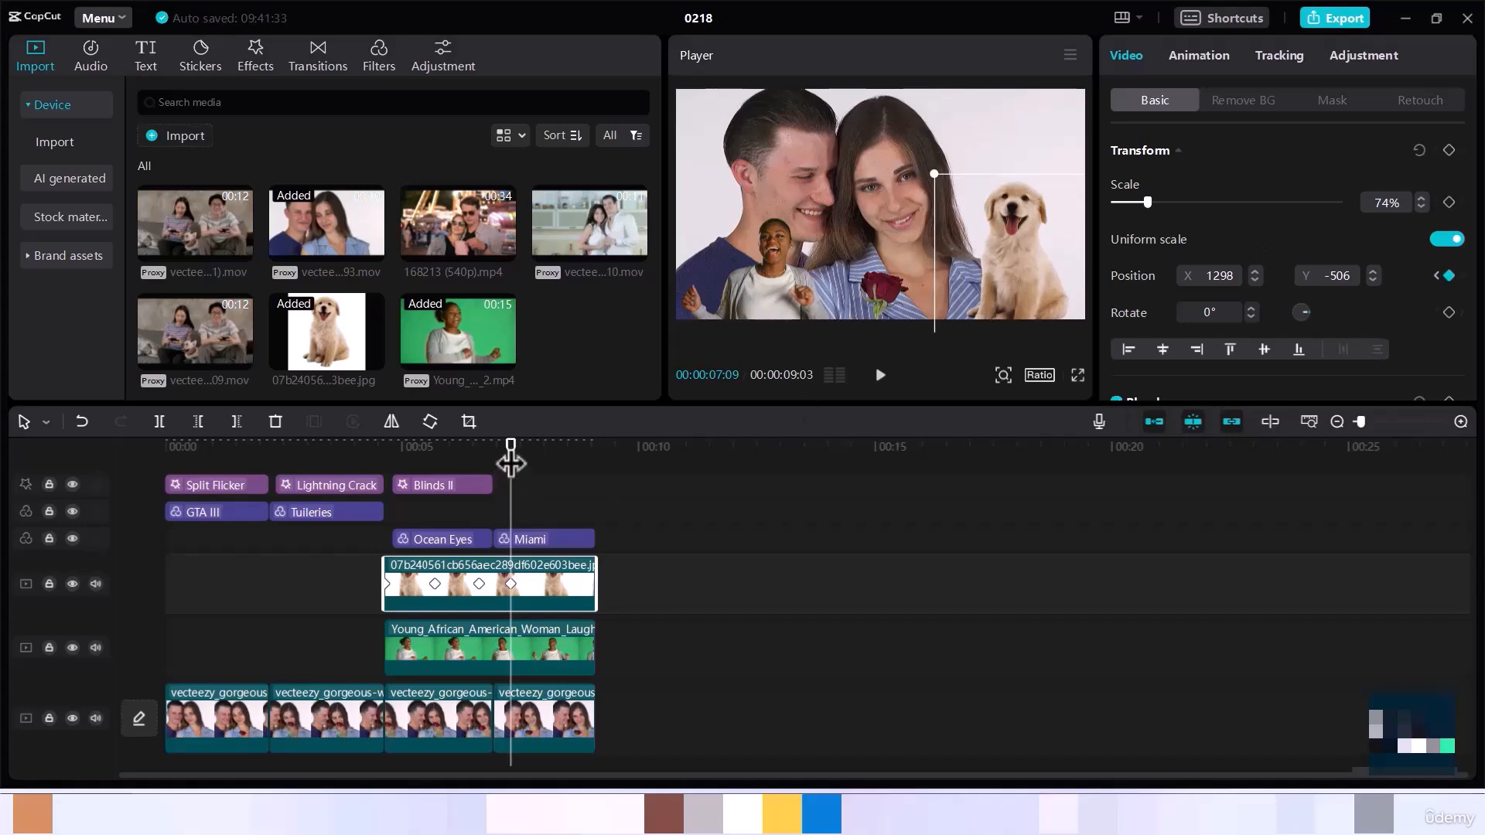
- Add position and rotation keyframes to the puppy overlay at 00:00:08:02
{"action": "left_click", "coordinate": [538, 471]}
{"action": "left_click_drag", "start_coordinate": [541, 470], "coordinate": [547, 468]}
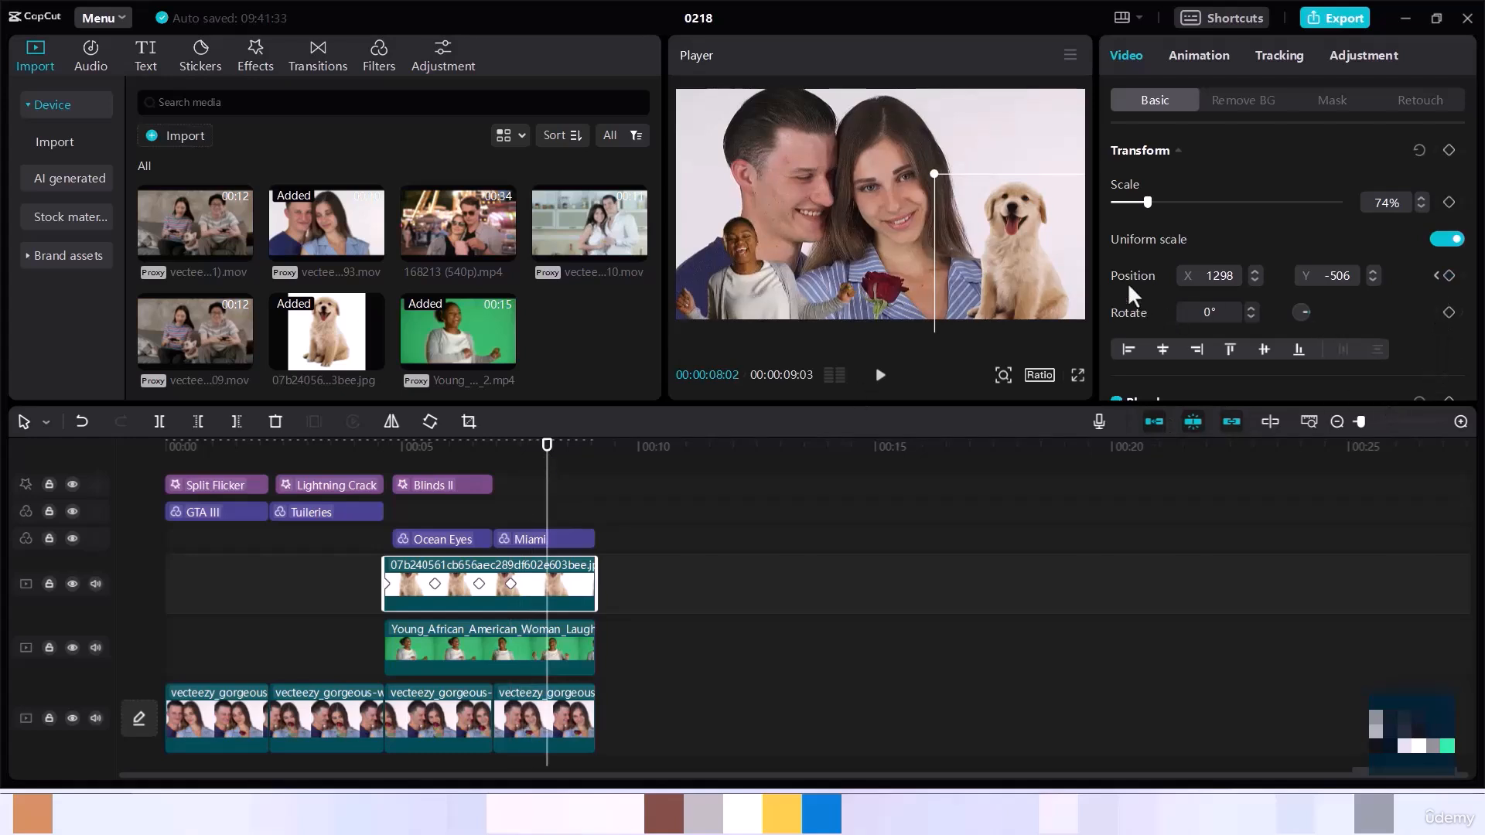
{"action": "left_click", "coordinate": [1449, 276]}
{"action": "left_click", "coordinate": [1449, 311]}
- At 00:00:08:17, scale the puppy overlay to 48% and add position and rotation keyframes
{"action": "left_click_drag", "start_coordinate": [547, 447], "coordinate": [571, 465]}
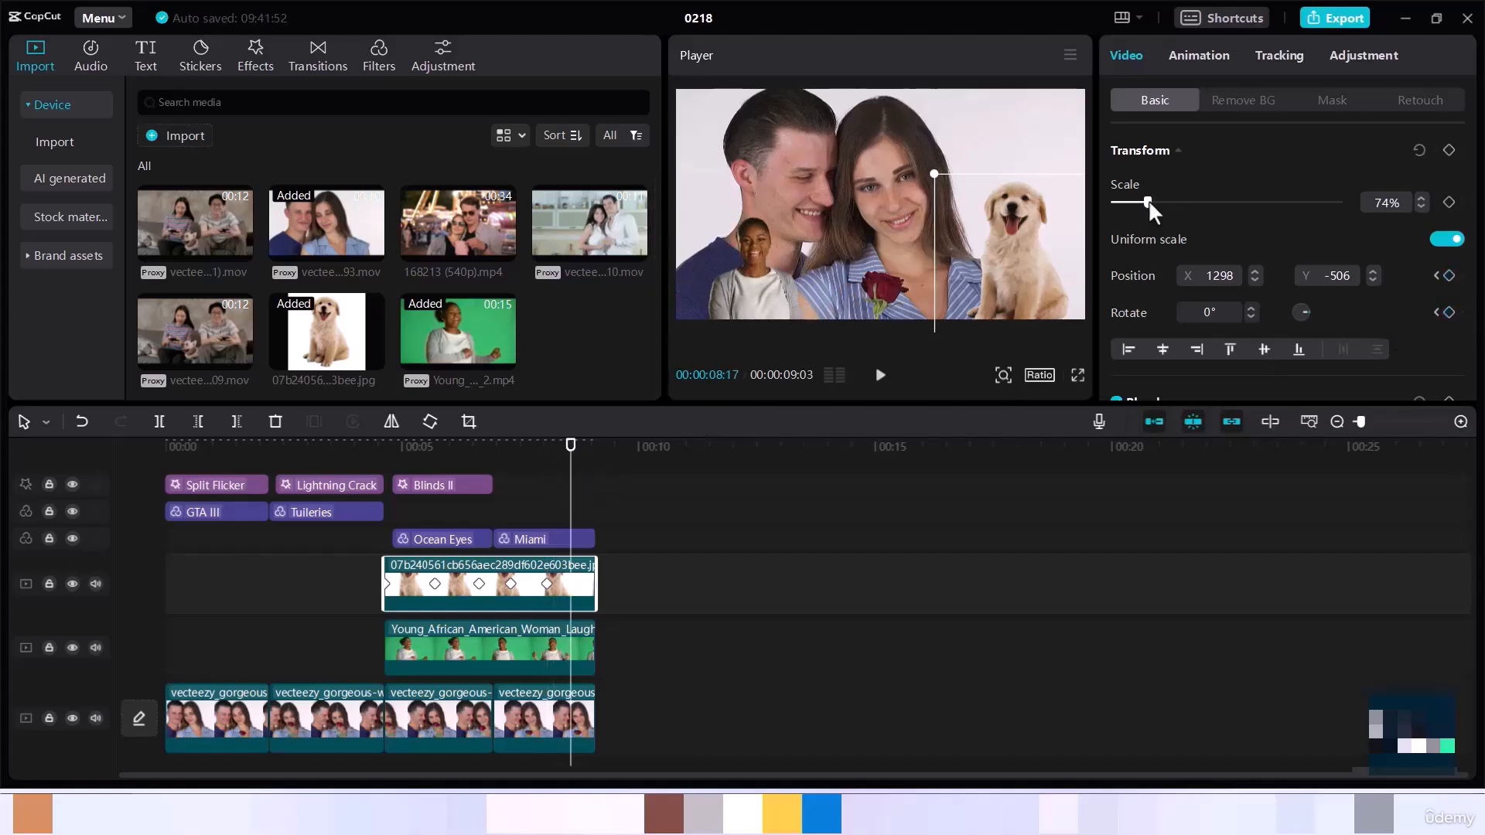
{"action": "left_click_drag", "start_coordinate": [1146, 200], "coordinate": [1137, 201]}
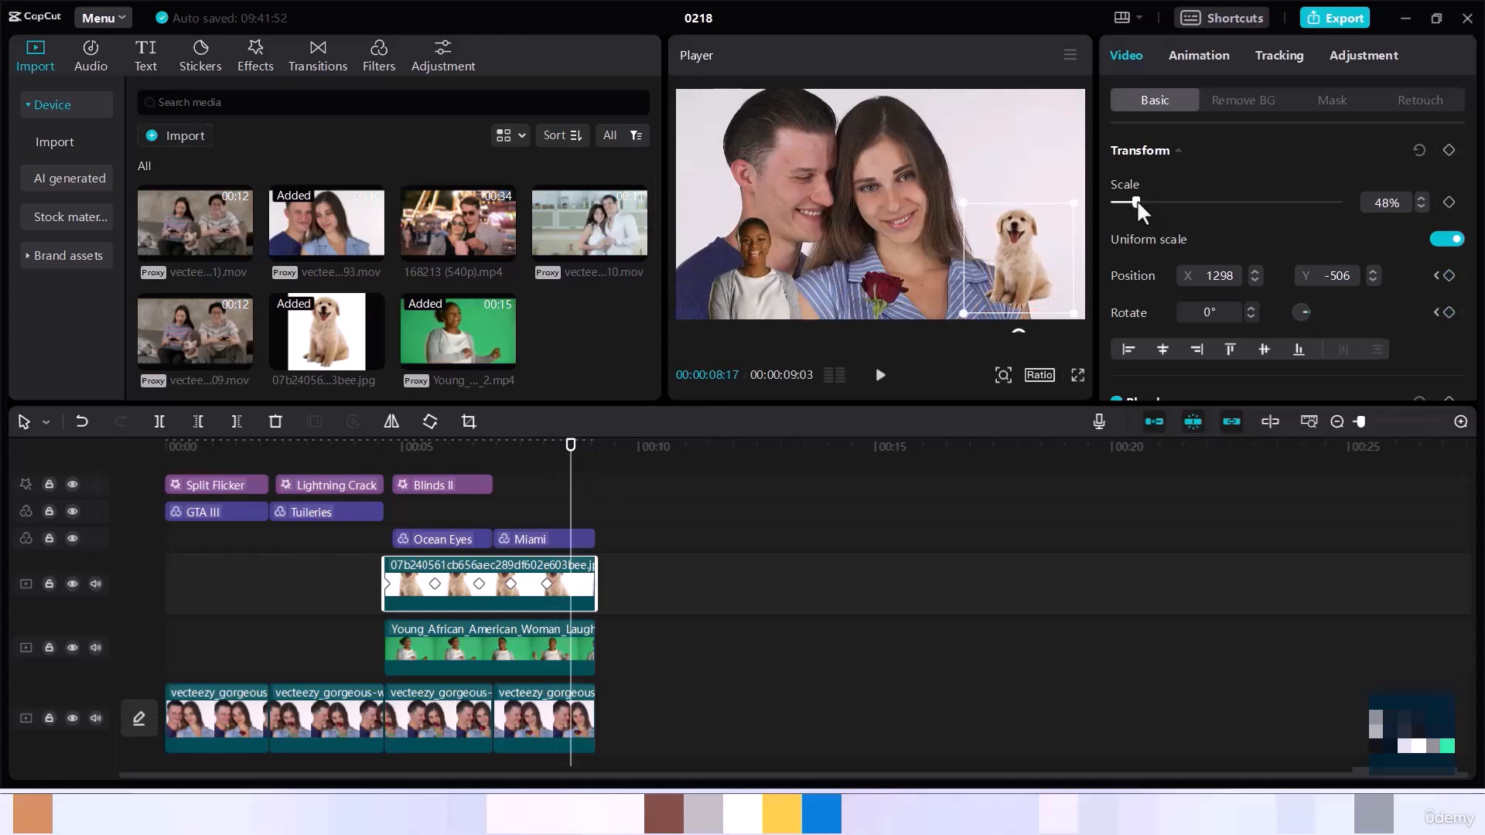
{"action": "left_click", "coordinate": [1449, 275]}
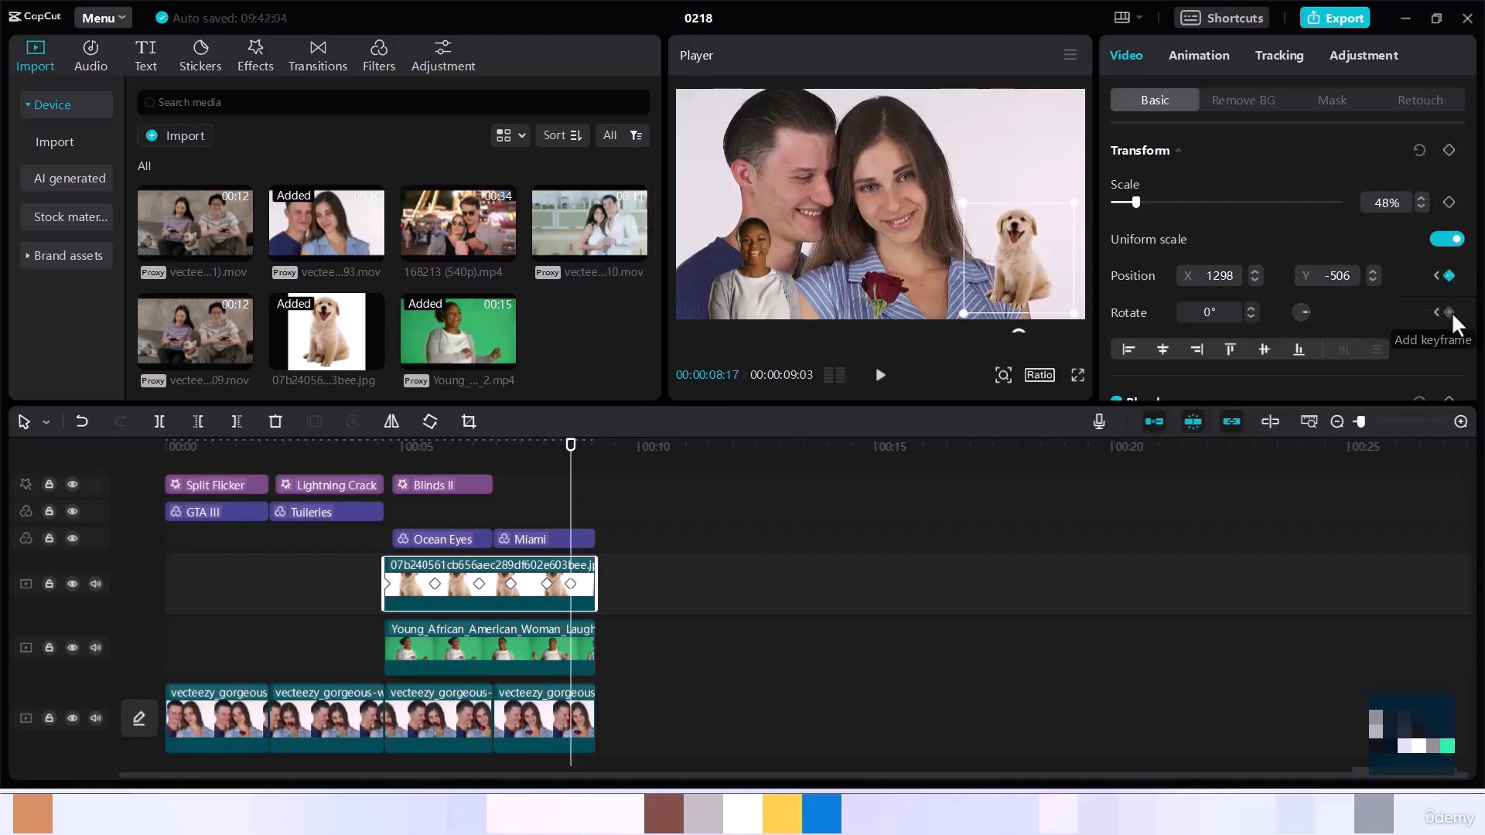
{"action": "left_click", "coordinate": [1451, 312]}
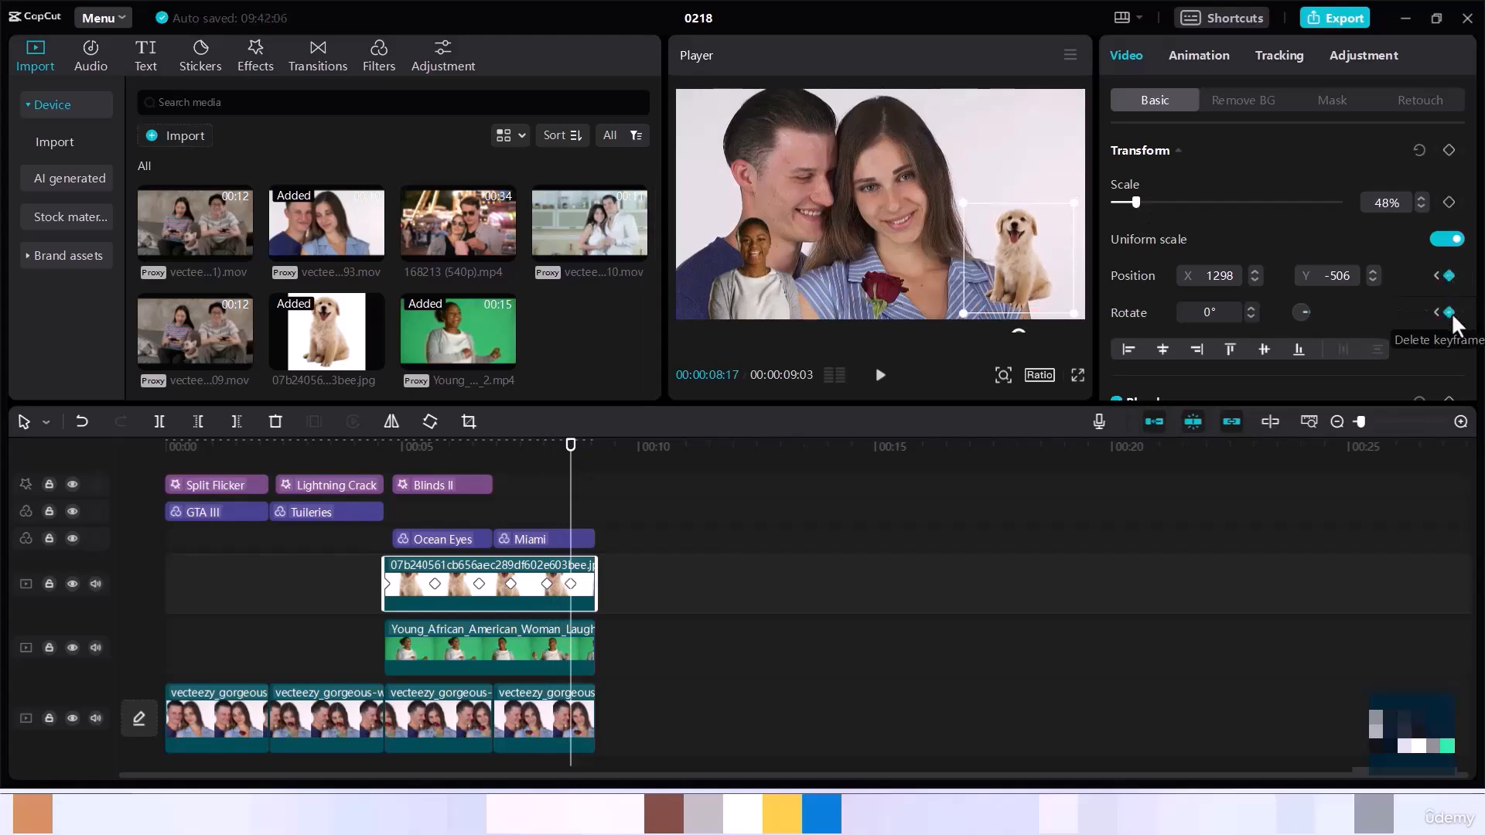
- Set the puppy overlay's rotation to -5° at the 00:00:08:17 keyframe
{"action": "left_click", "coordinate": [1251, 318]}
{"action": "left_click", "coordinate": [1251, 318]}
{"action": "left_click", "coordinate": [1251, 318]}
{"action": "left_click", "coordinate": [1251, 318]}
{"action": "left_click", "coordinate": [1251, 318]}
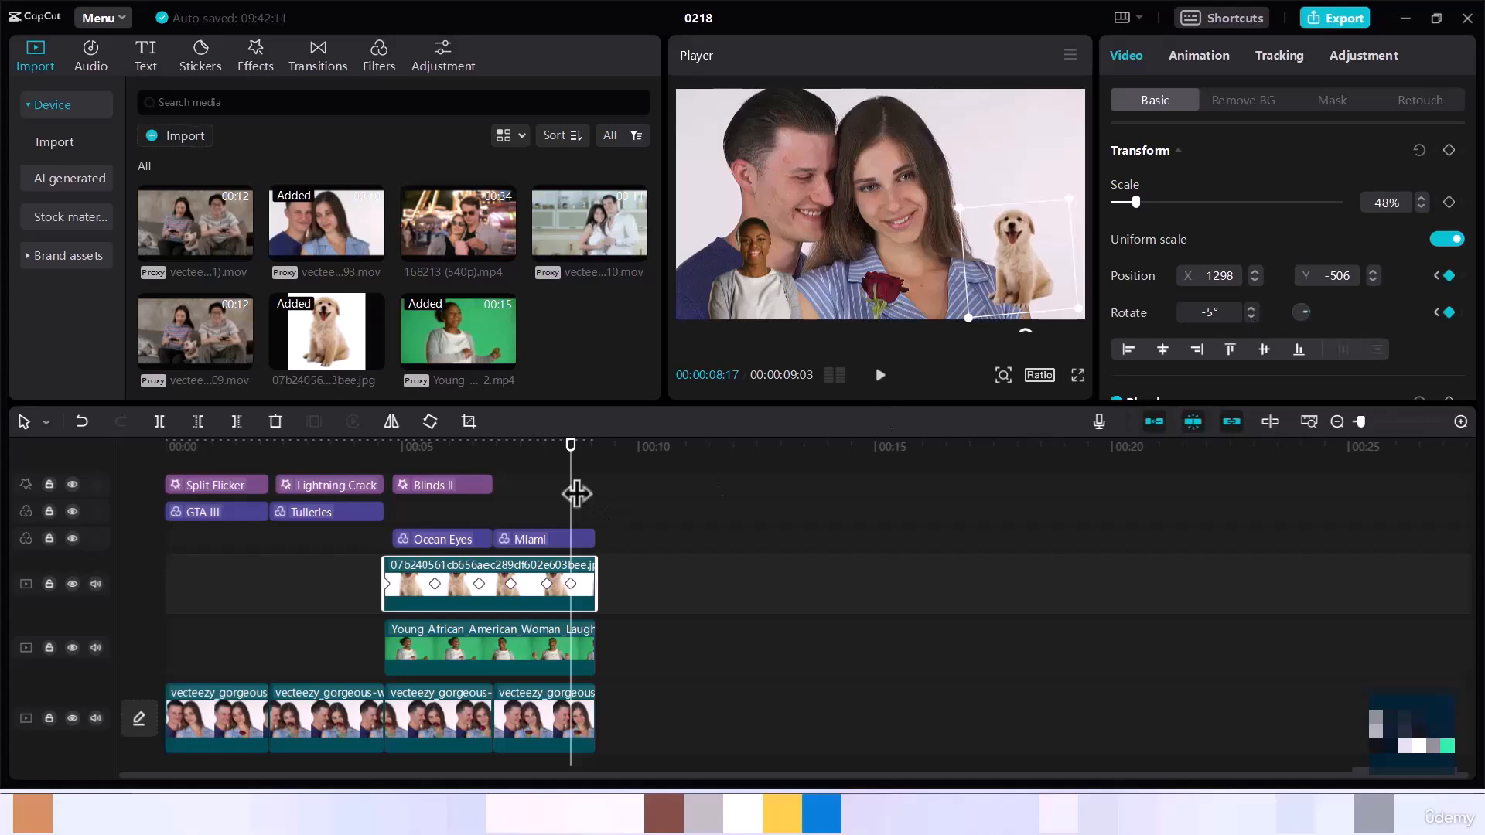
- At 00:00:08:27, set the puppy overlay's rotation to 2° and add a position keyframe
{"action": "left_click_drag", "start_coordinate": [571, 462], "coordinate": [586, 462]}
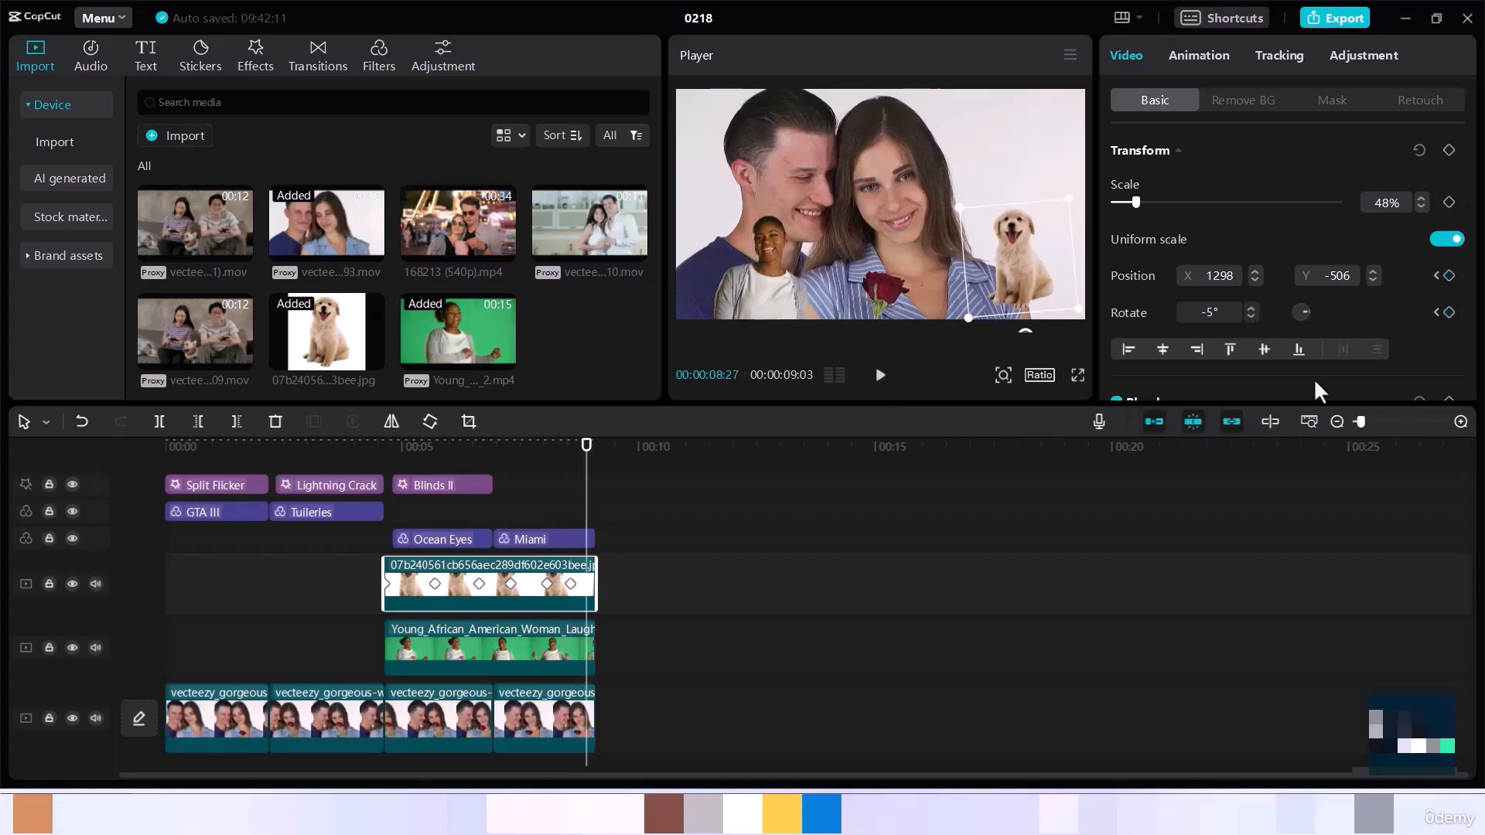
{"action": "left_click", "coordinate": [1251, 307]}
{"action": "left_click", "coordinate": [1251, 307]}
{"action": "left_click", "coordinate": [1251, 307]}
{"action": "left_click", "coordinate": [1251, 307]}
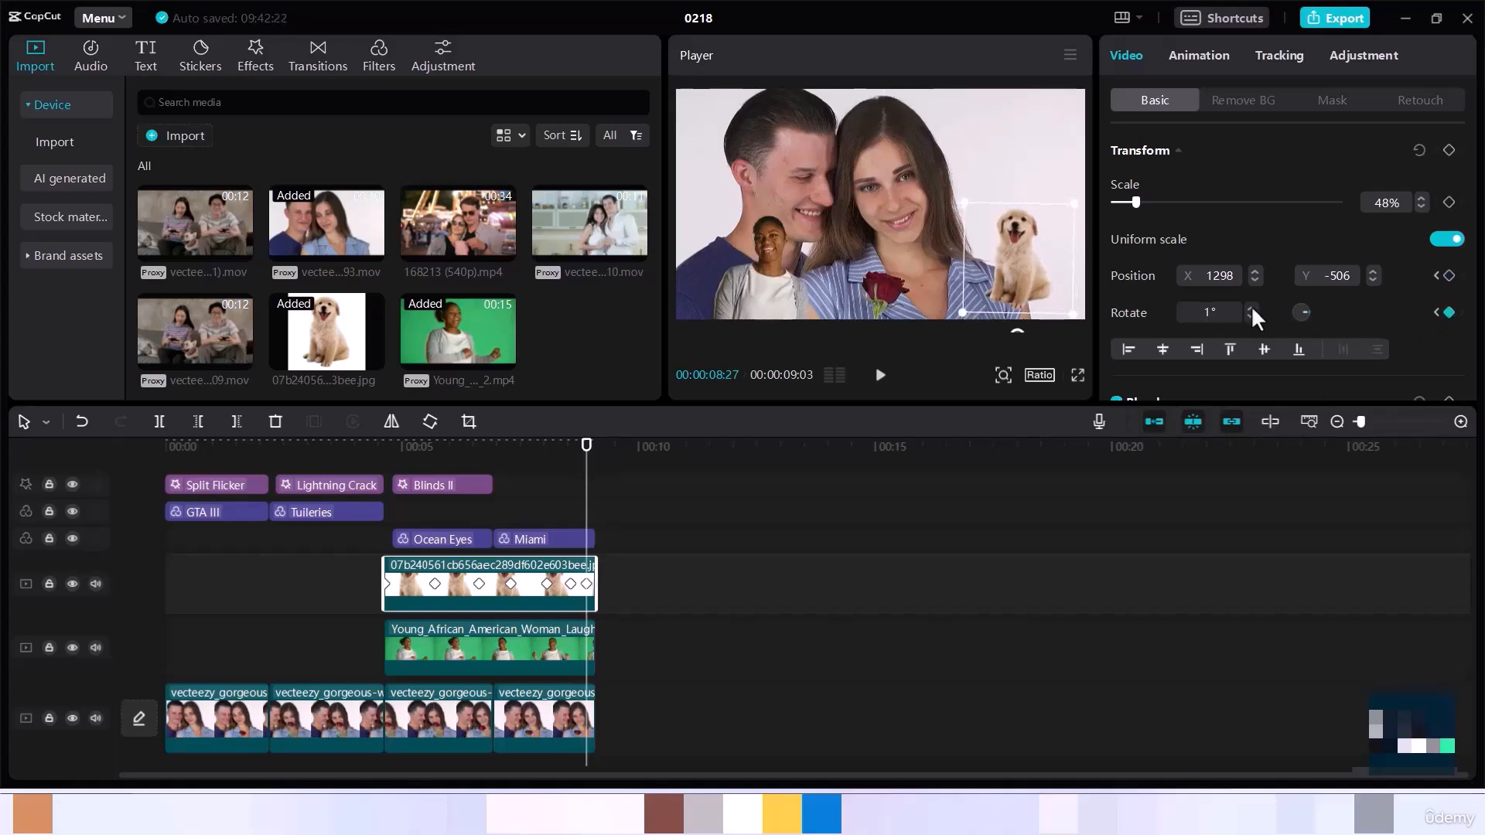
{"action": "left_click", "coordinate": [1251, 307]}
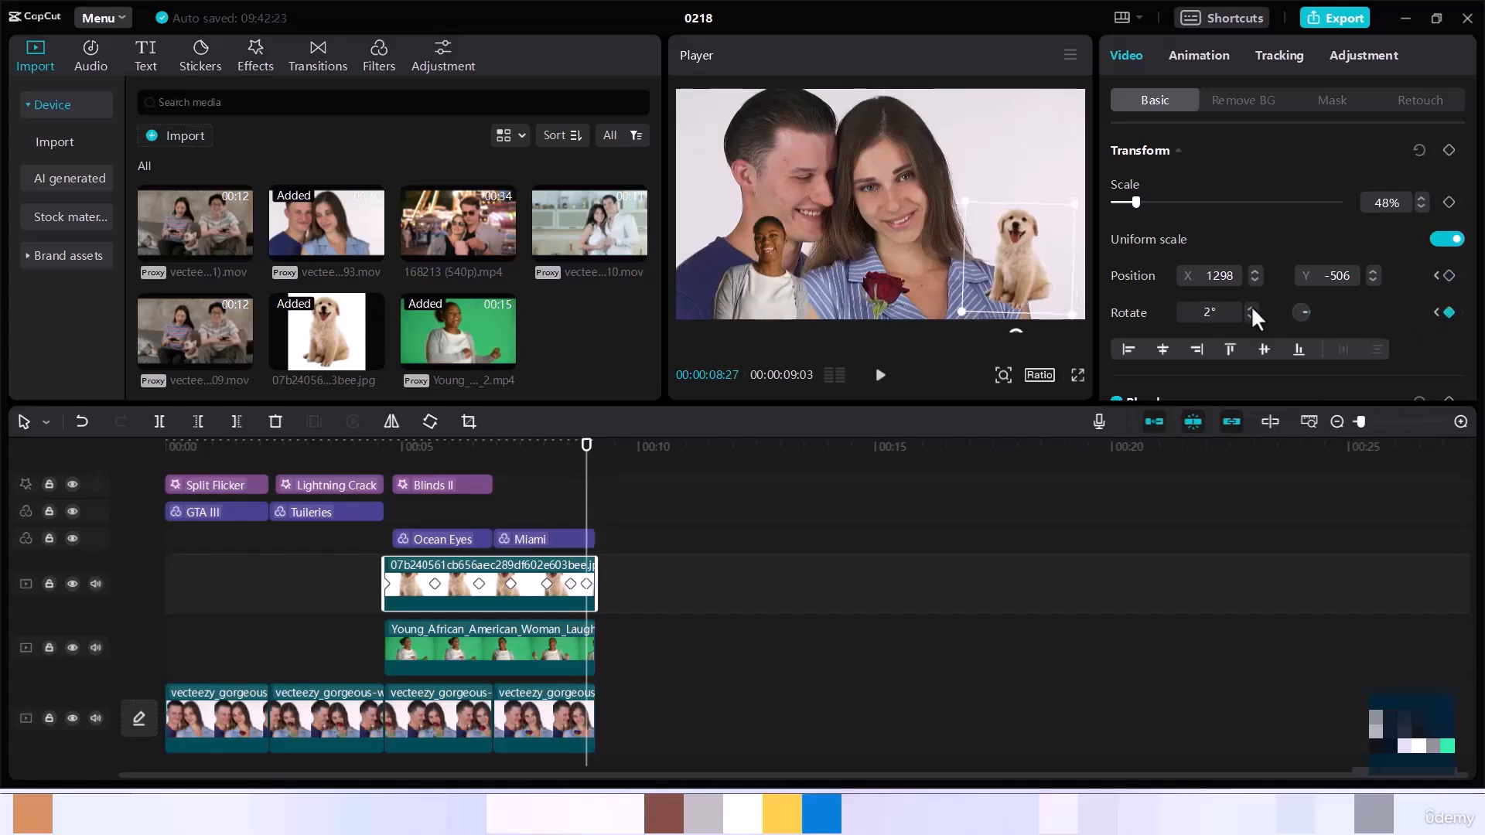
{"action": "left_click", "coordinate": [1449, 276]}
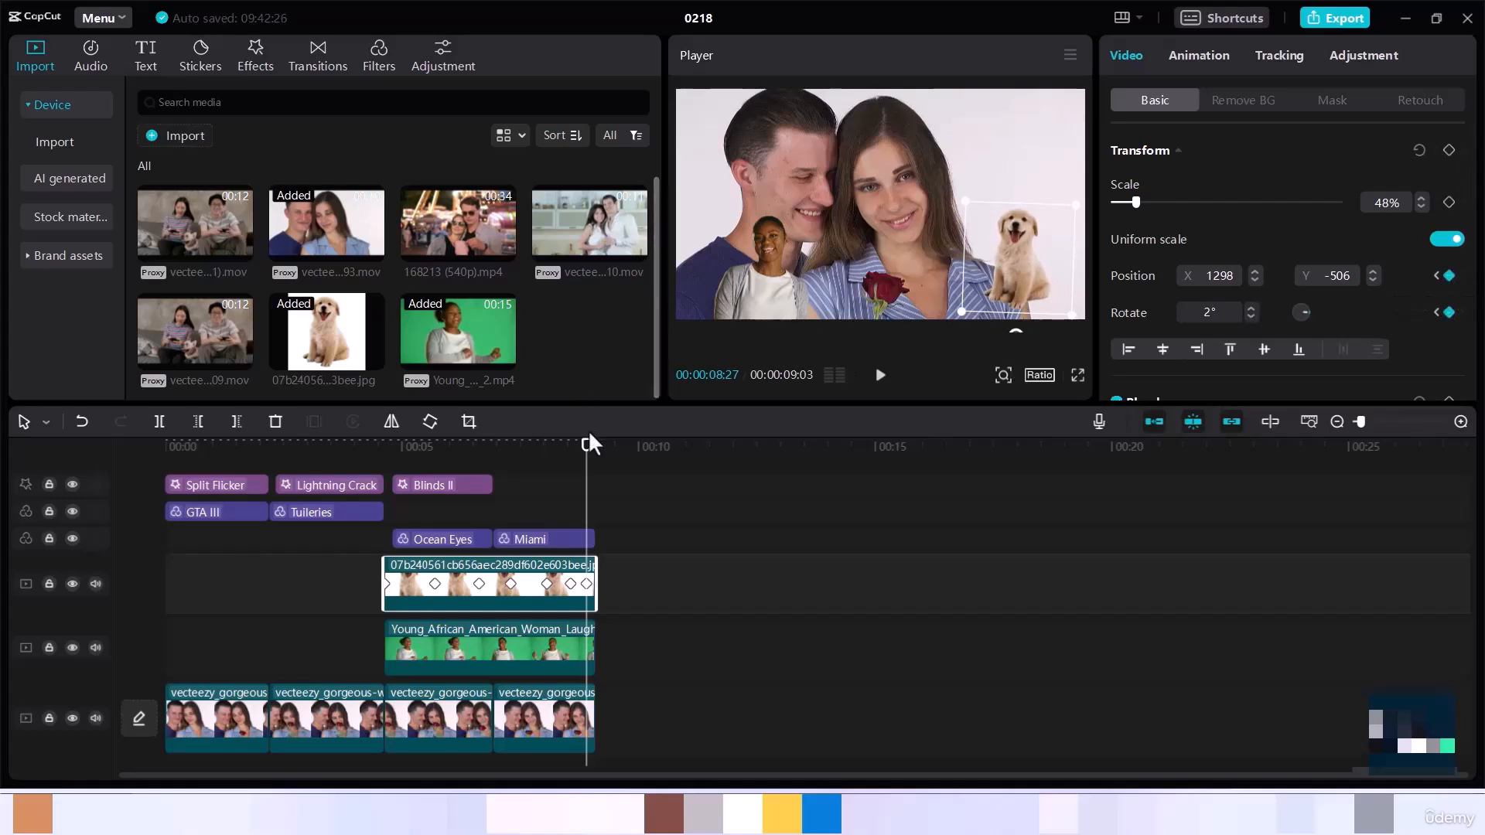
- Play back the timeline from just before the puppy overlay, at 00:00:04:12, to review the keyframe animation
{"action": "left_click_drag", "start_coordinate": [585, 446], "coordinate": [374, 457]}
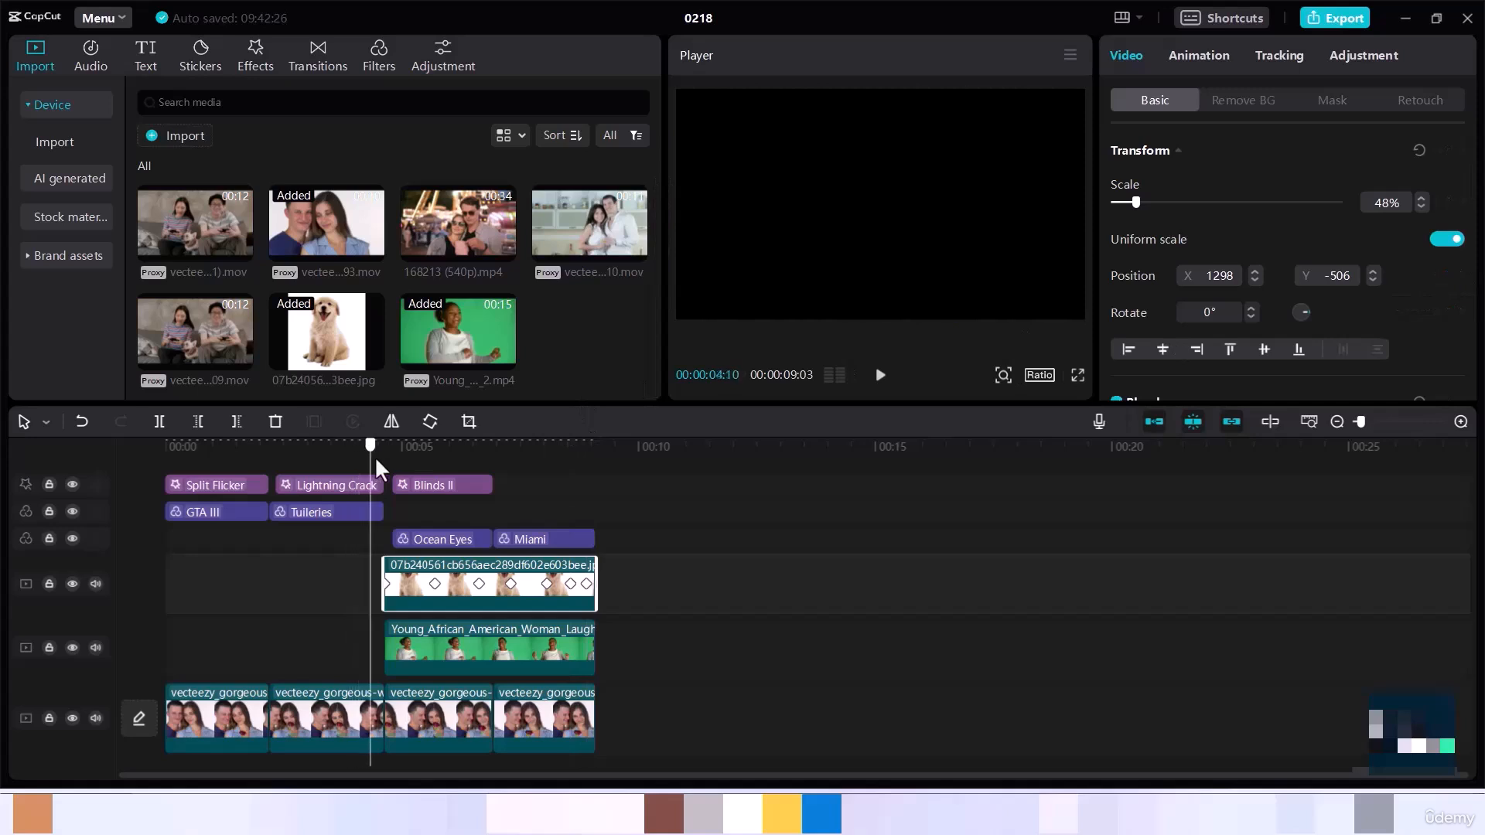
{"action": "left_click", "coordinate": [628, 582]}
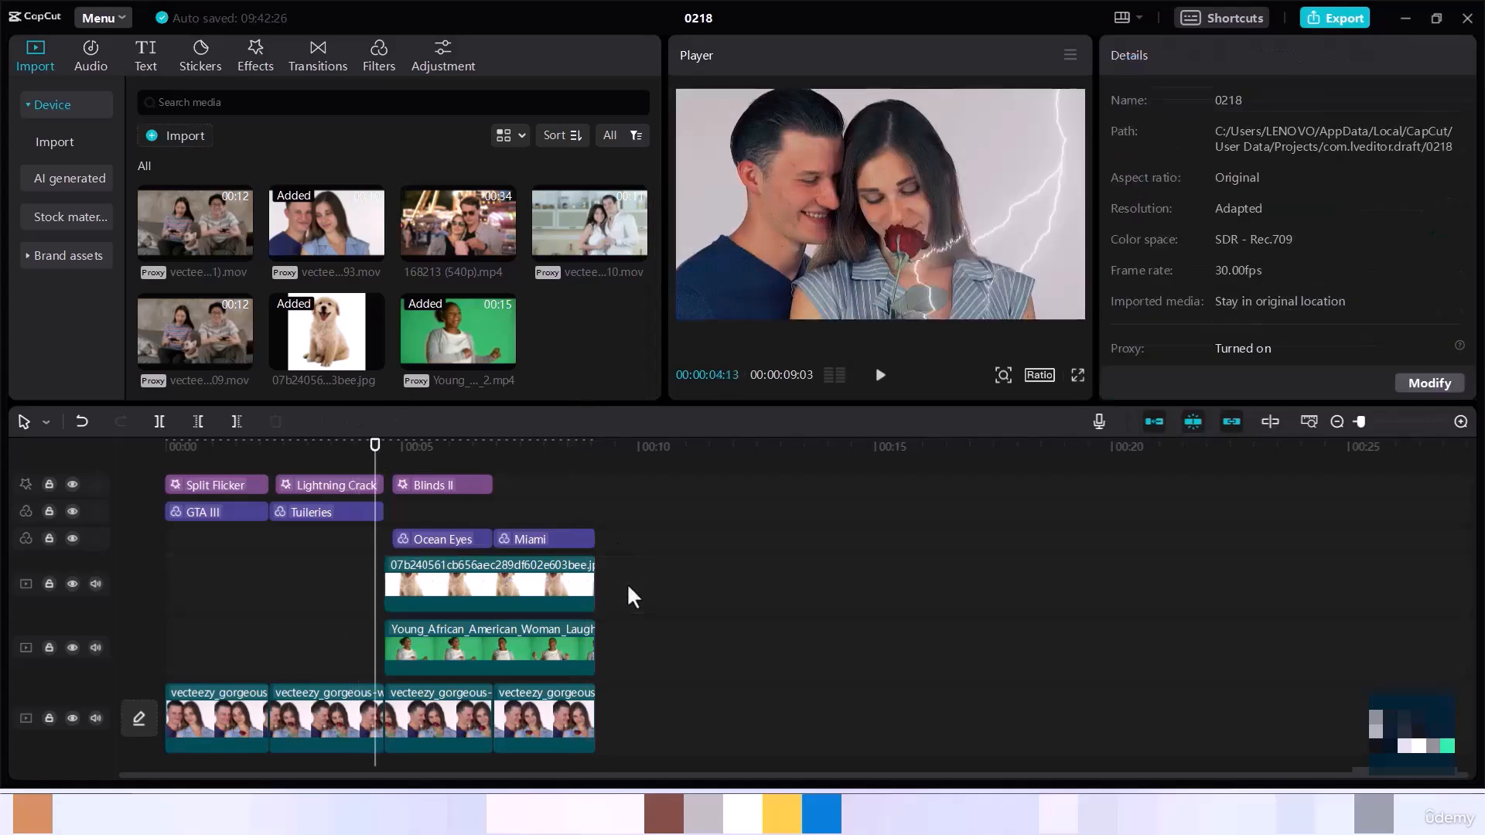
{"action": "left_click", "coordinate": [365, 584]}
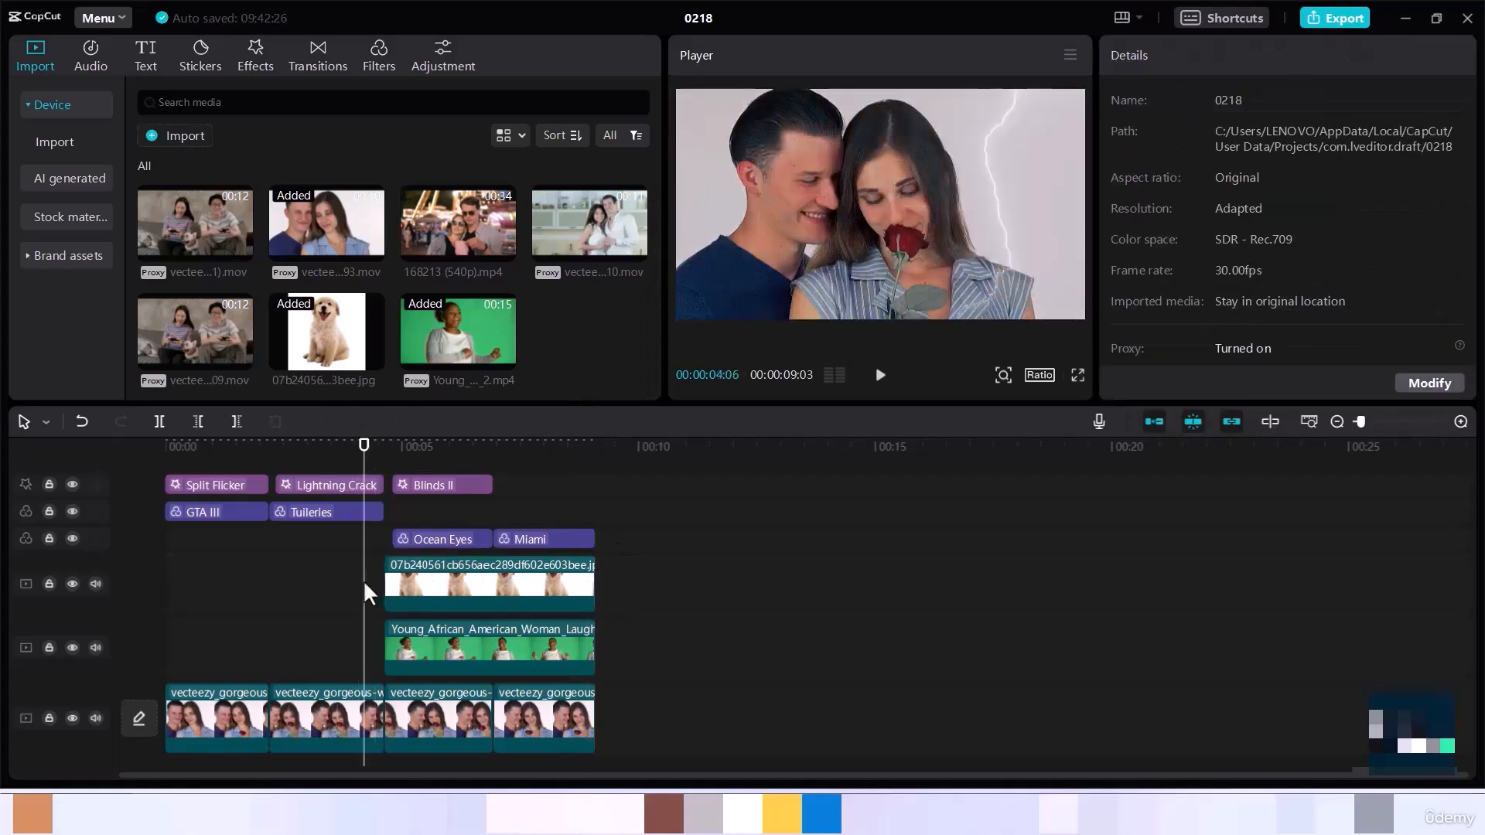
{"action": "left_click", "coordinate": [372, 584]}
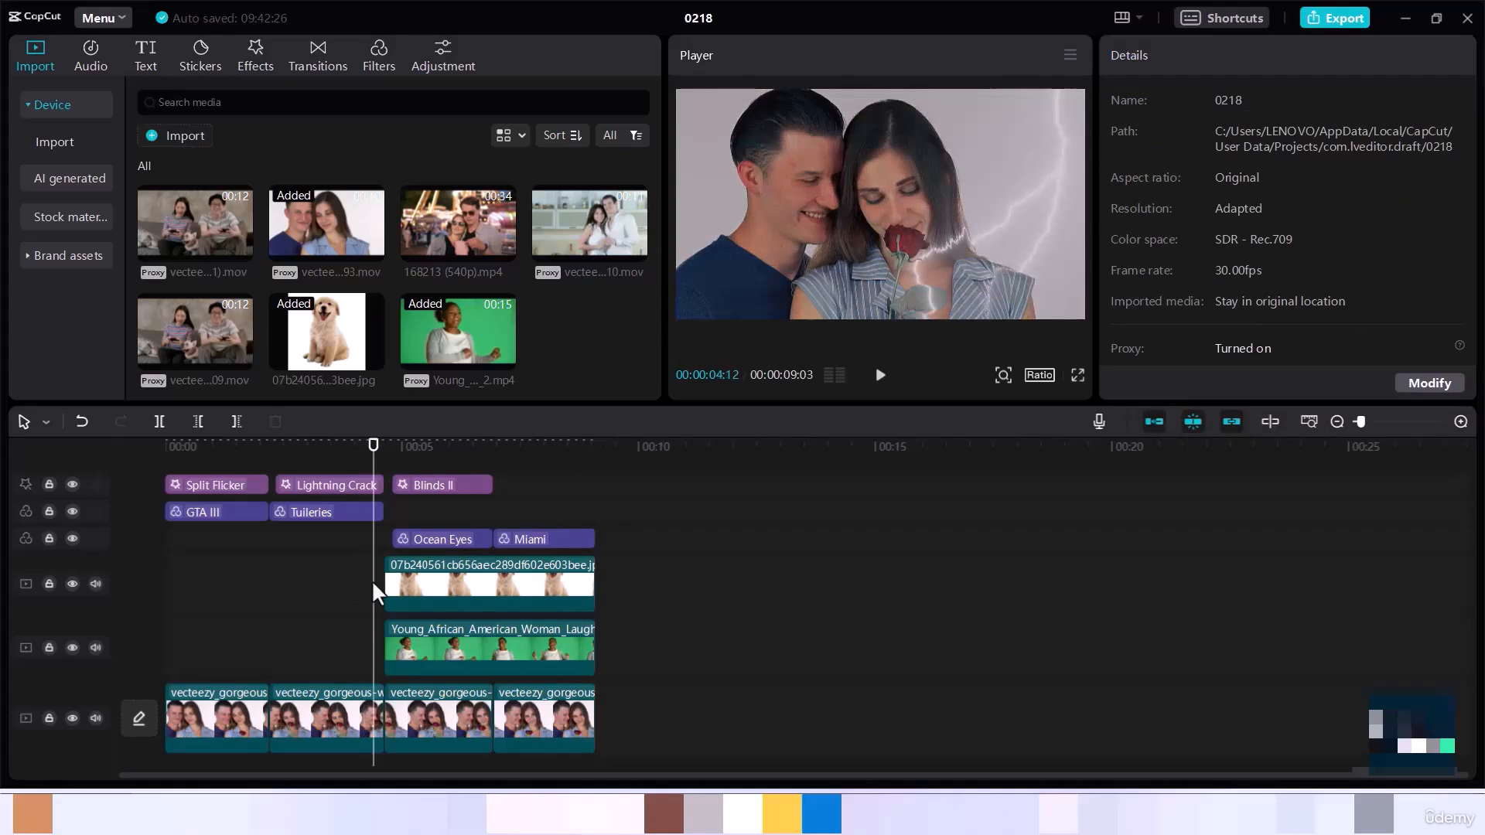
{"action": "key", "text": "space"}
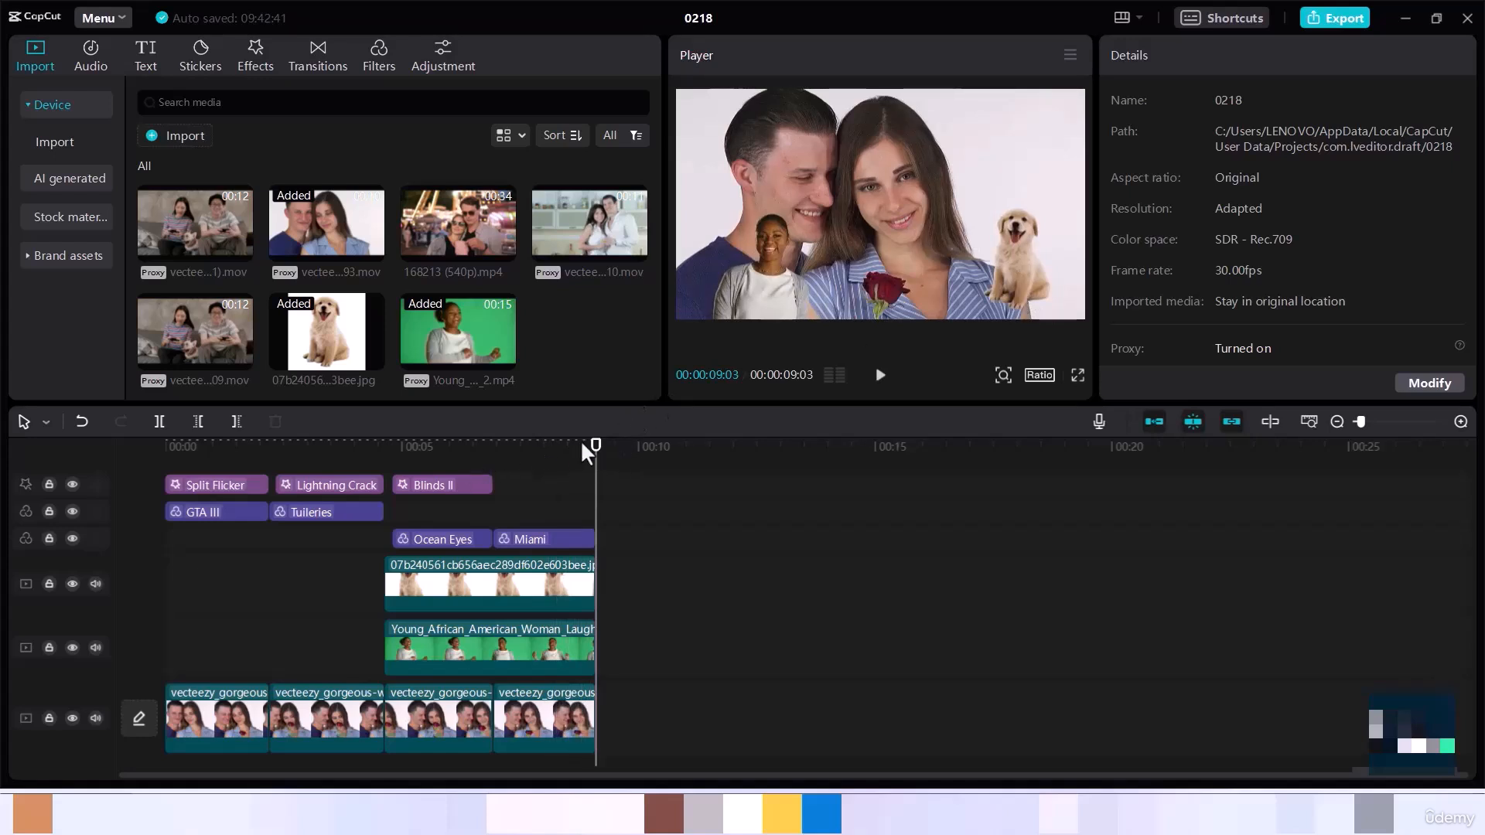
- Select the puppy overlay's keyframe at 00:00:05:21 and enlarge the puppy in the preview to 58% scale
{"action": "left_click_drag", "start_coordinate": [593, 445], "coordinate": [479, 585]}
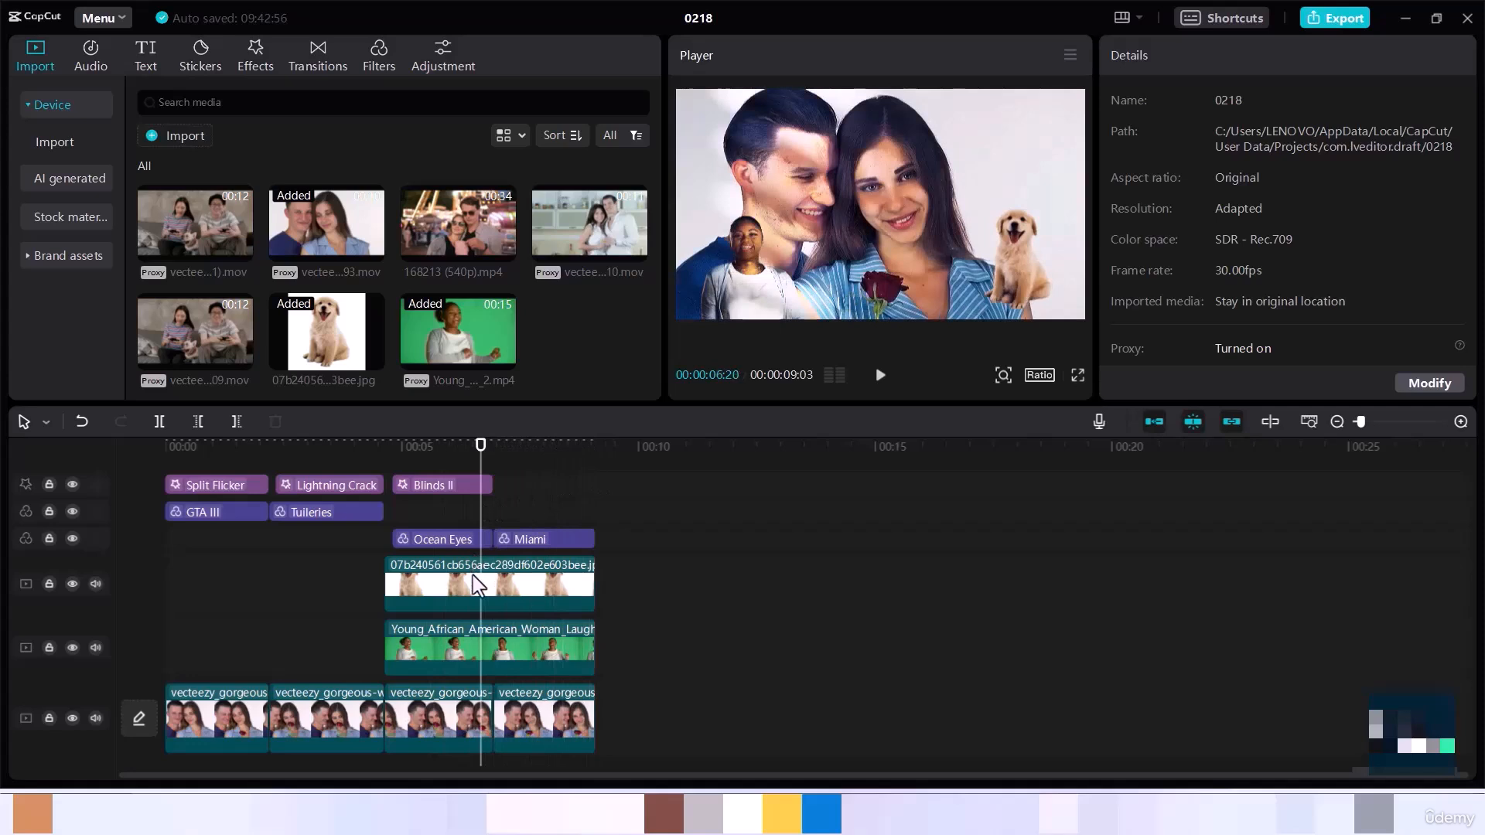
{"action": "left_click", "coordinate": [479, 586]}
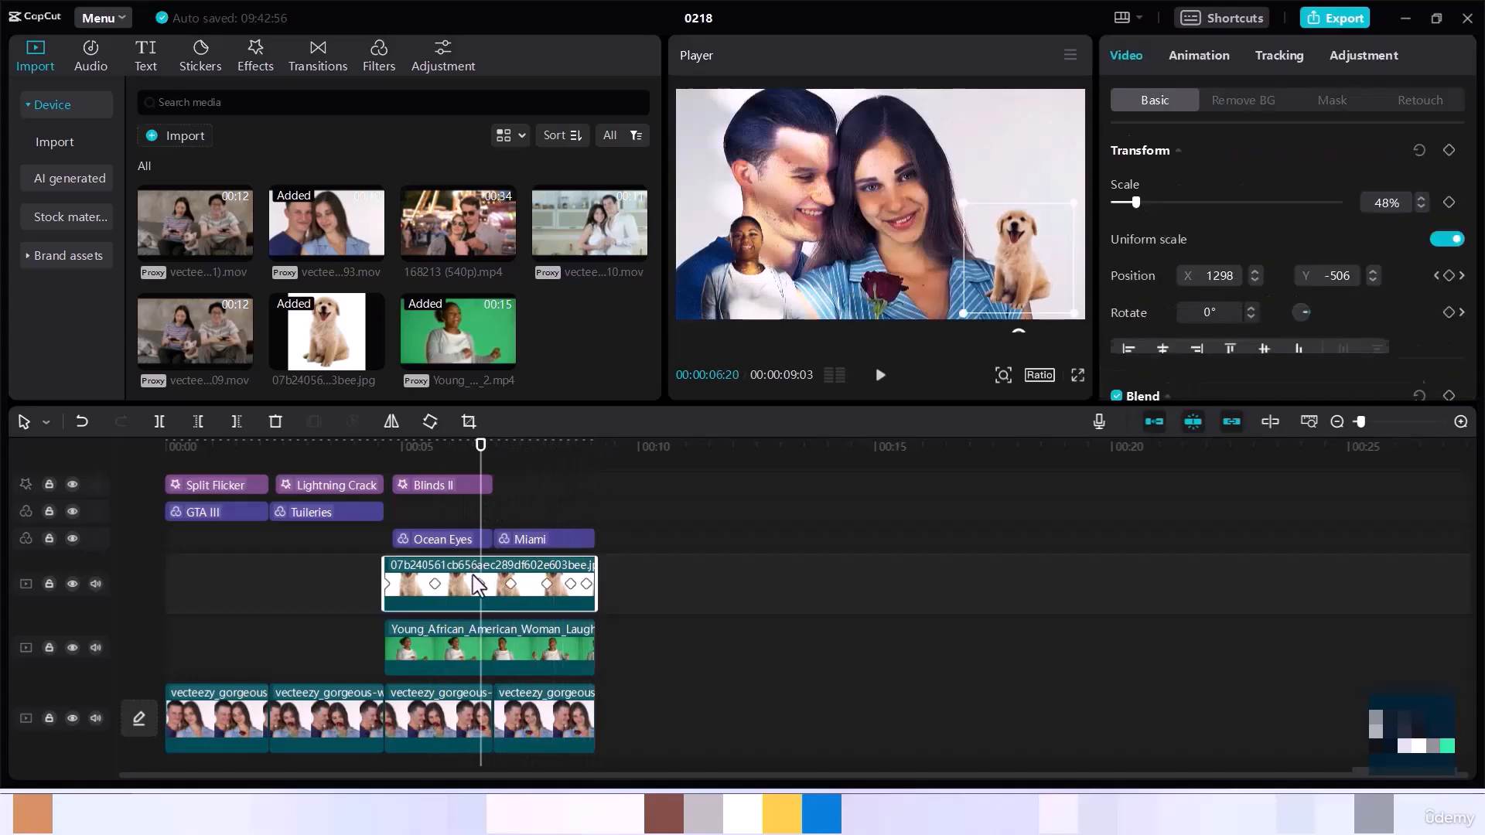
{"action": "left_click", "coordinate": [434, 584]}
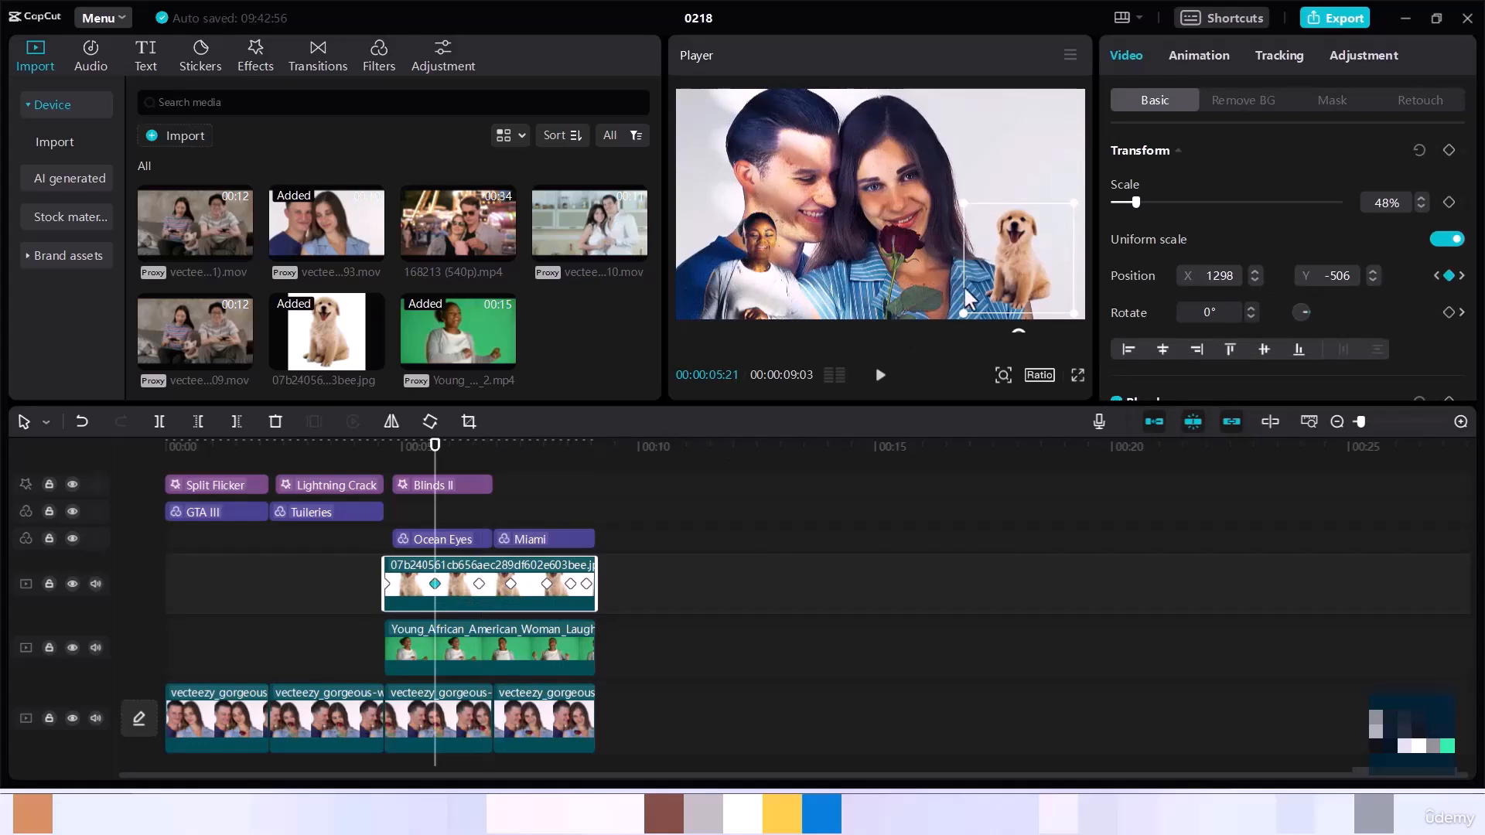
{"action": "left_click_drag", "start_coordinate": [950, 194], "coordinate": [950, 194]}
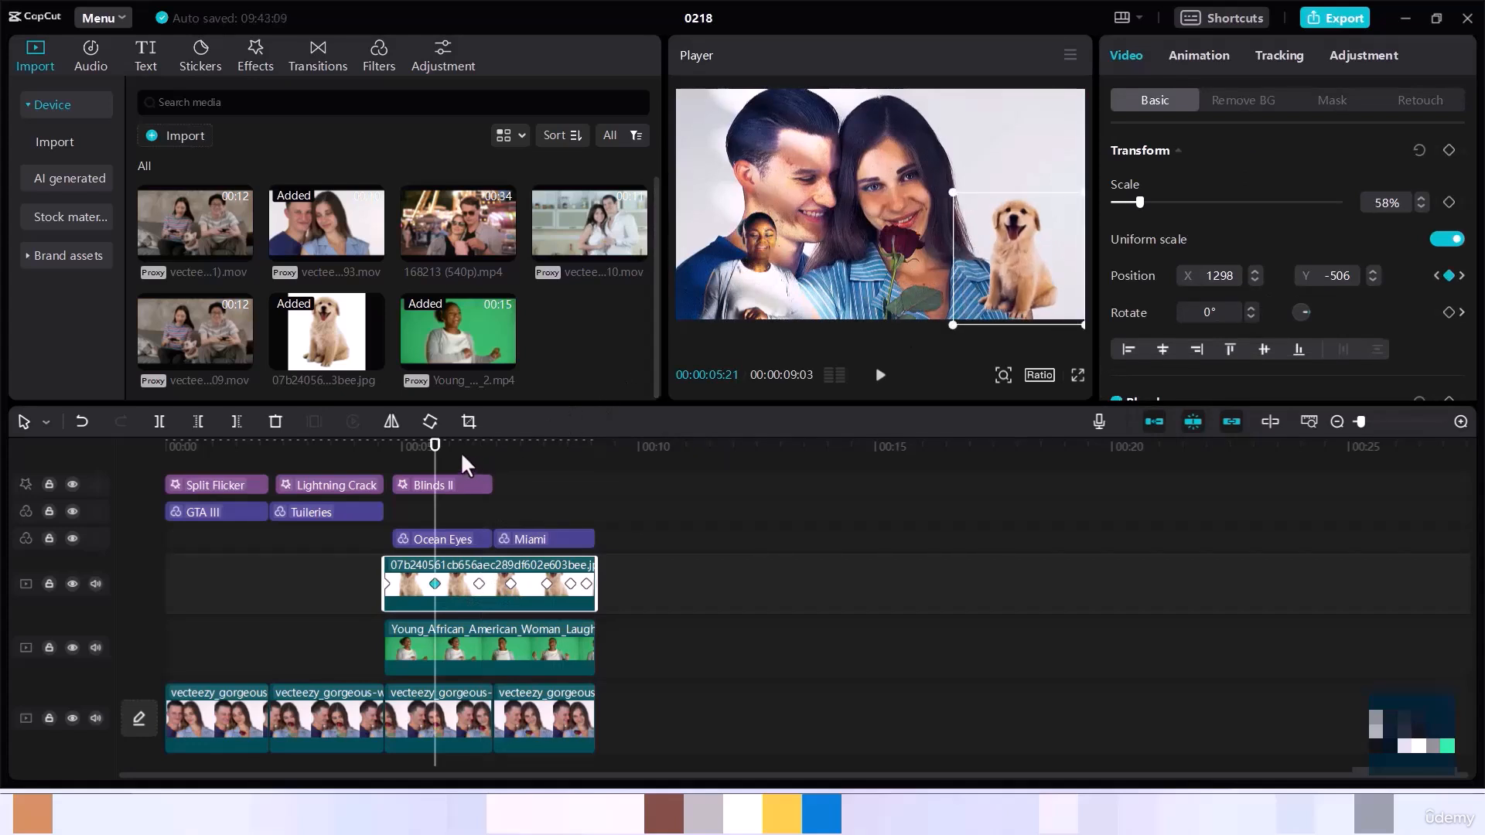
- Import the golden dog image lovepik-golden-dog-png-image_401730262_wh1200 from Downloads and add it to the timeline with the playhead at 00:00:07:17
{"action": "left_click_drag", "start_coordinate": [431, 454], "coordinate": [525, 502]}
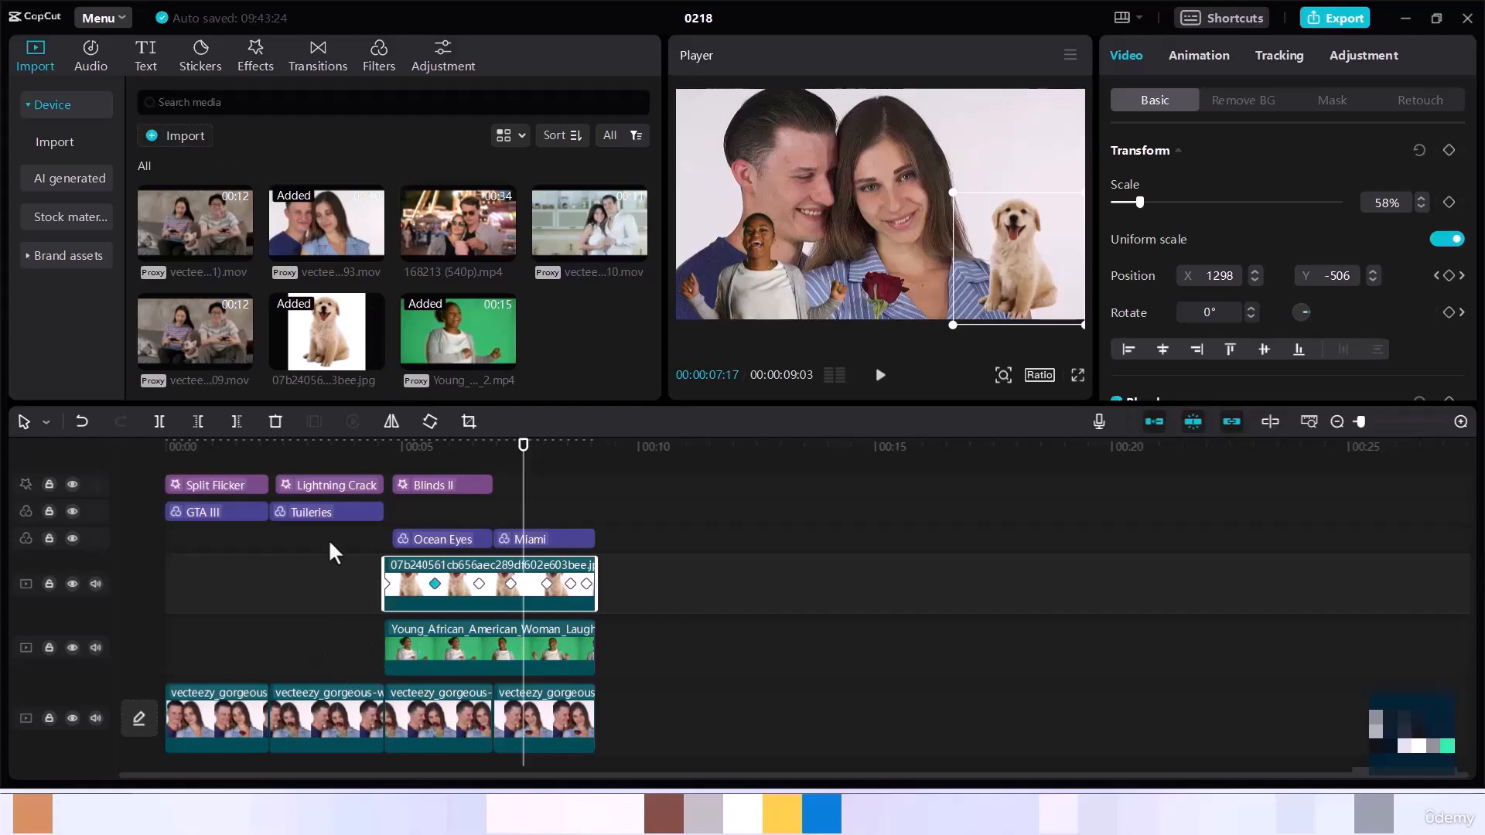
{"action": "left_click", "coordinate": [184, 136]}
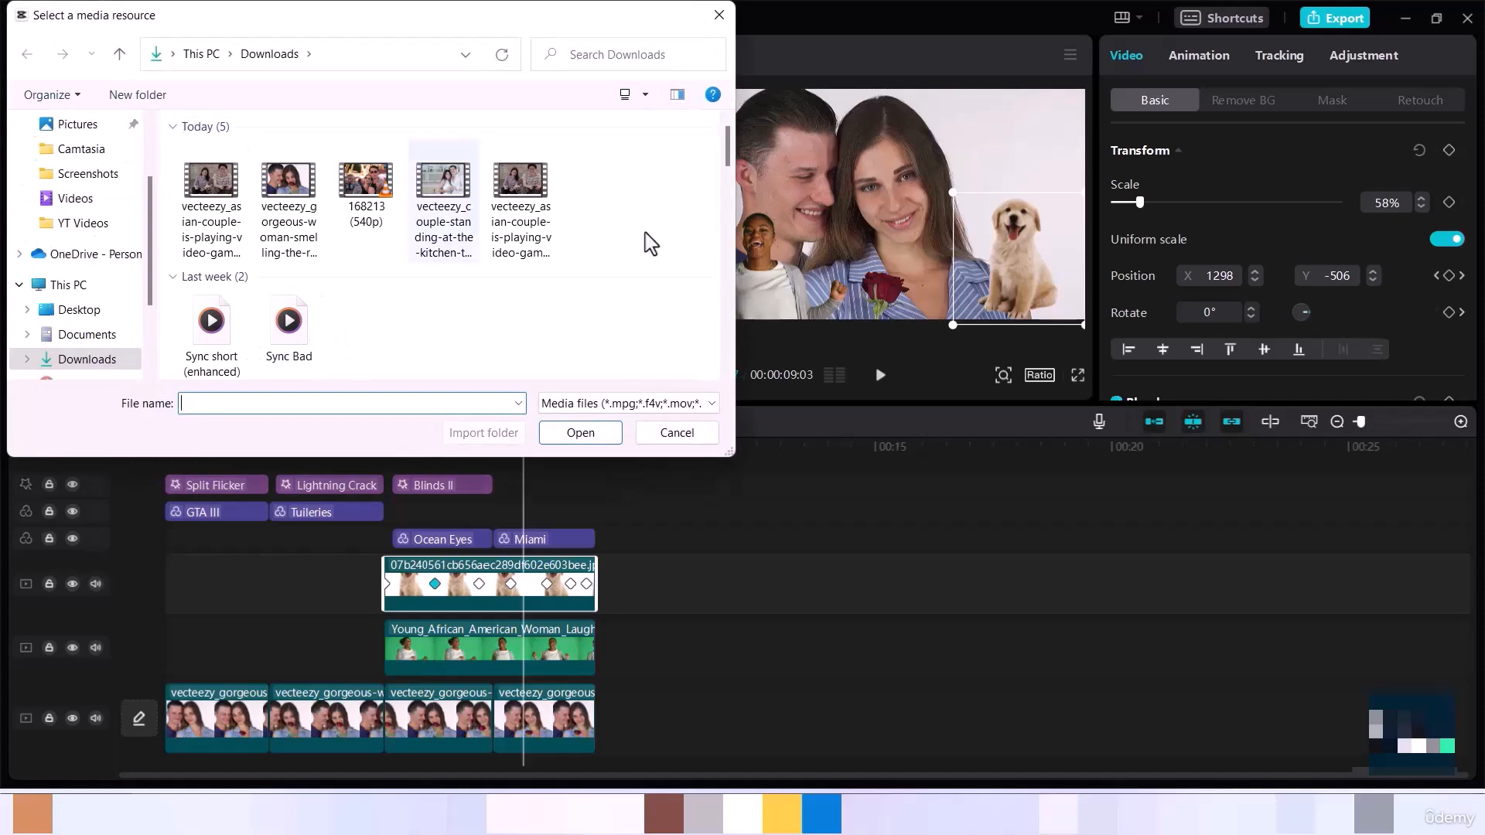
{"action": "left_click_drag", "start_coordinate": [727, 154], "coordinate": [731, 236]}
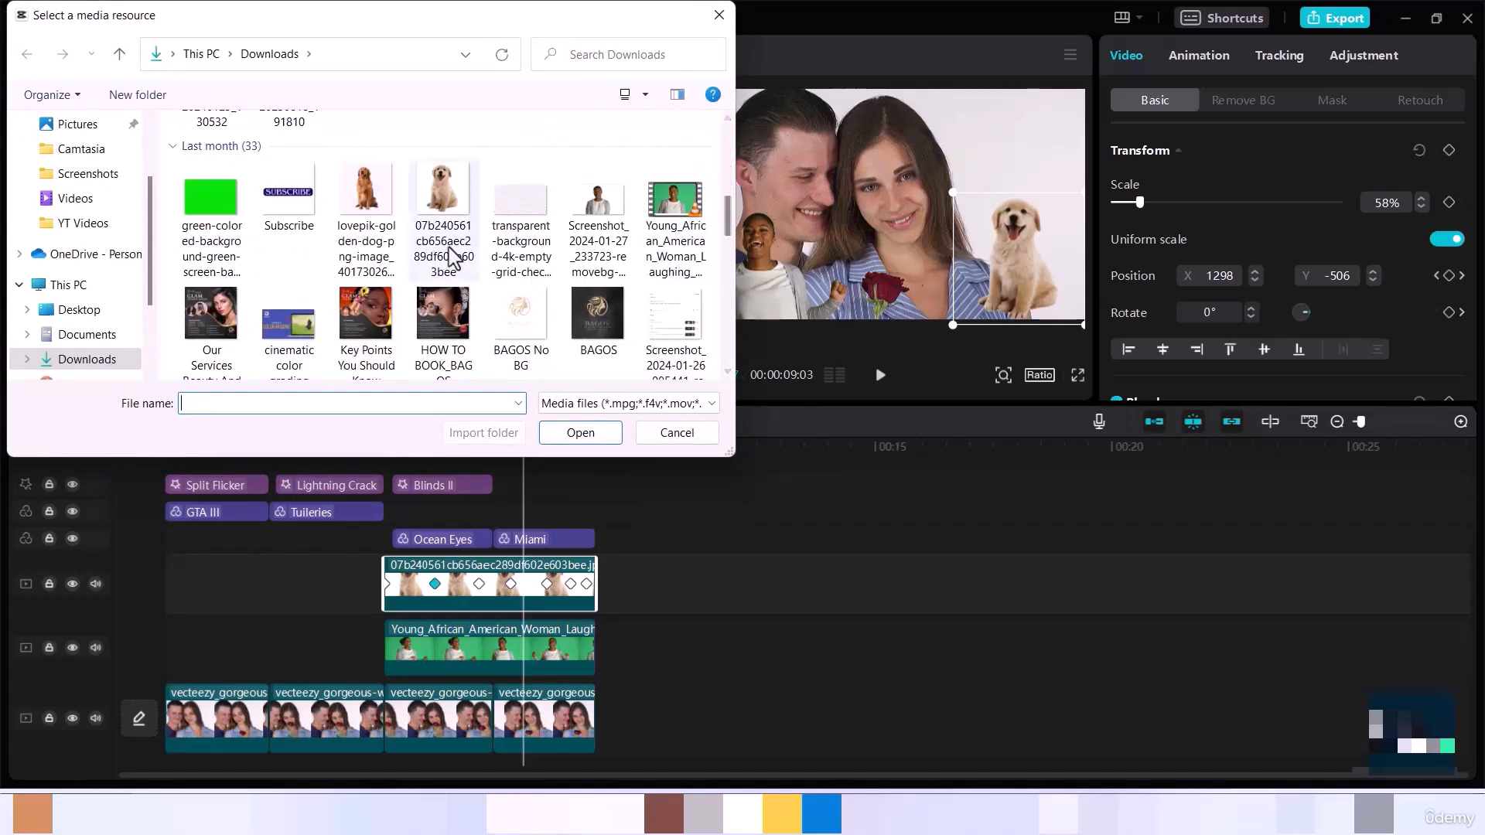
{"action": "left_click", "coordinate": [366, 198]}
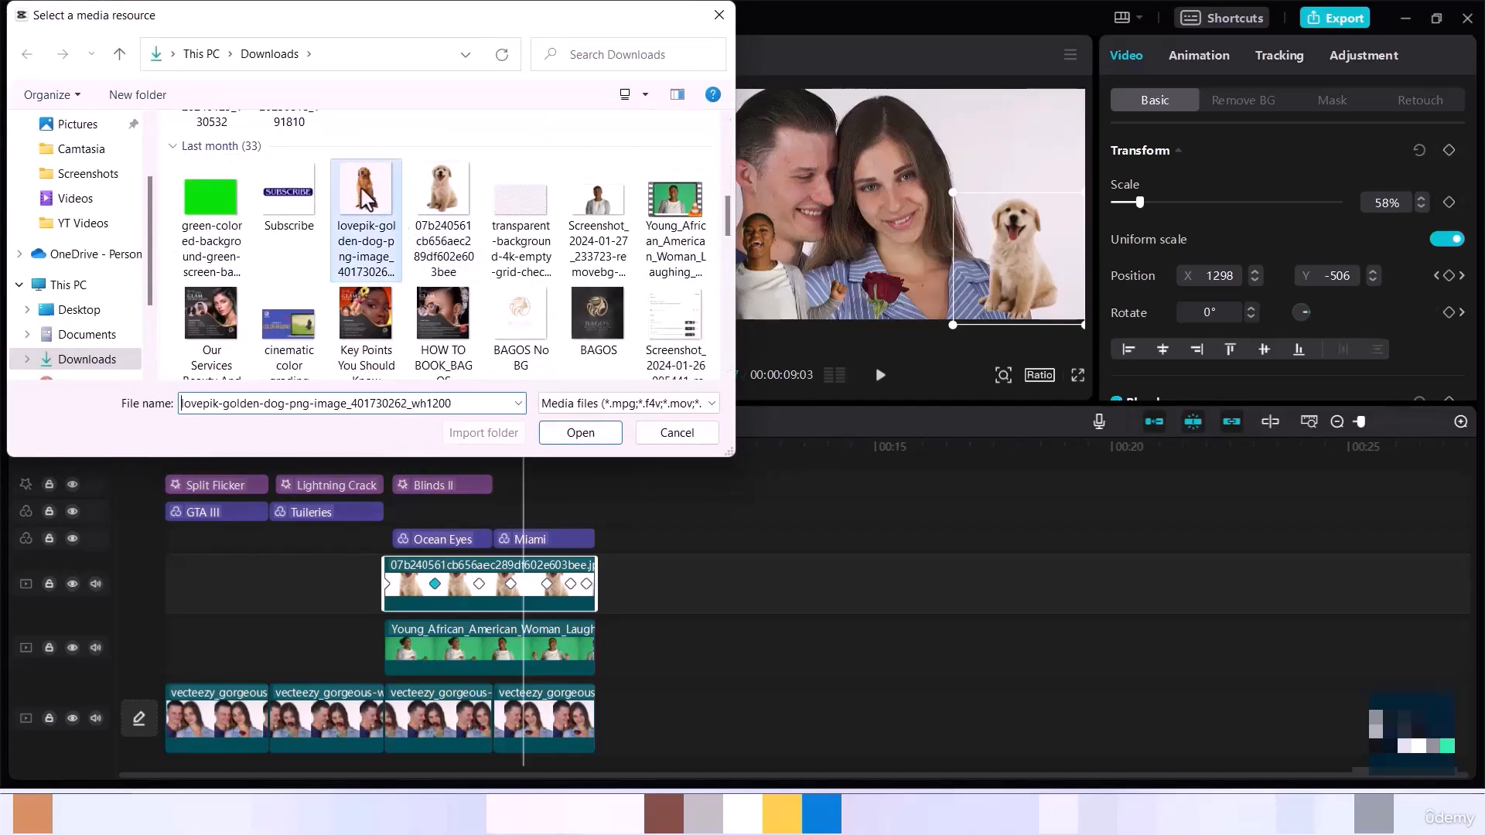
{"action": "left_click", "coordinate": [565, 432]}
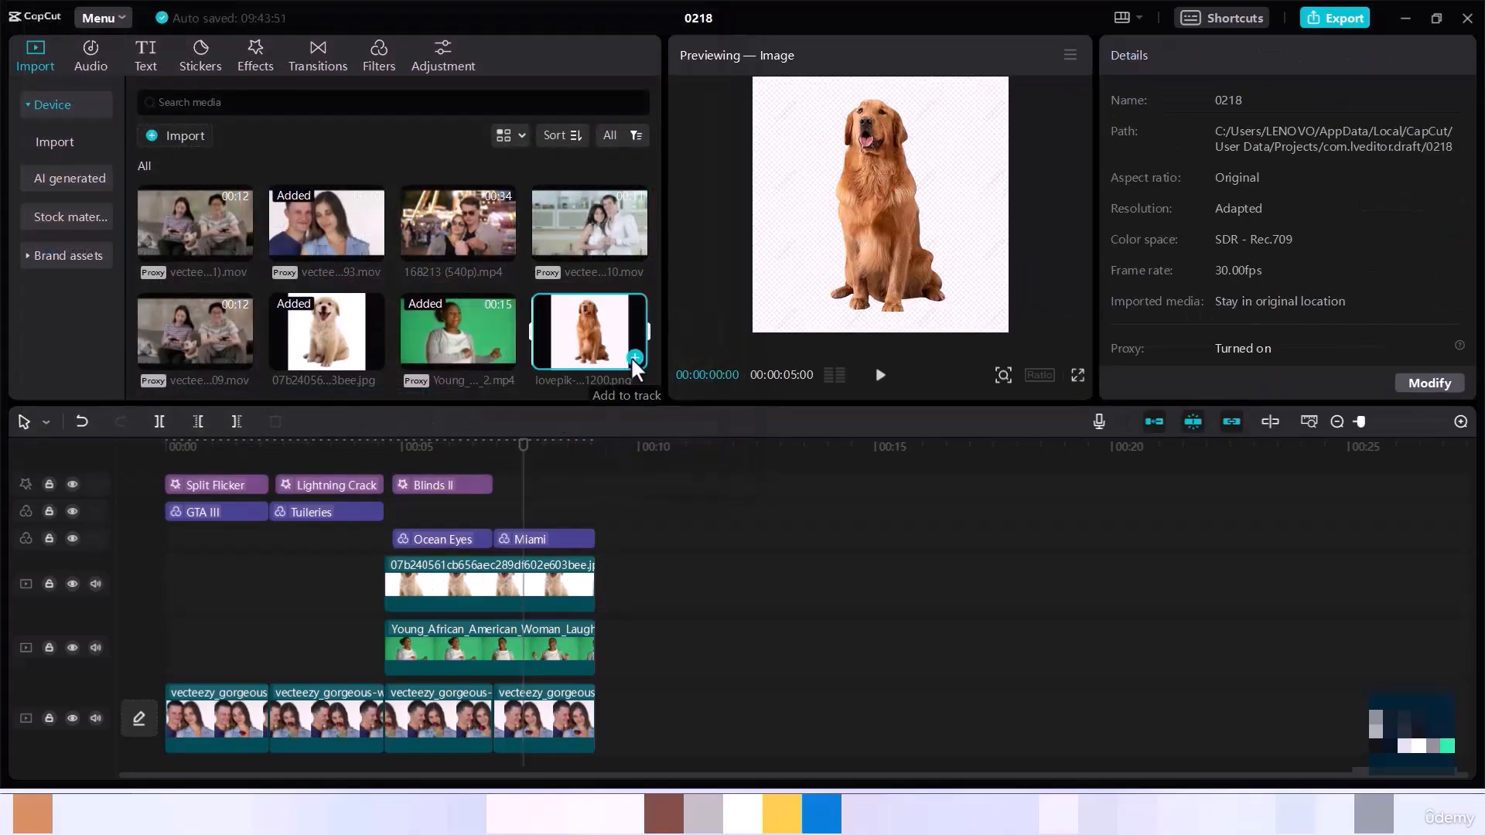
{"action": "left_click", "coordinate": [634, 358]}
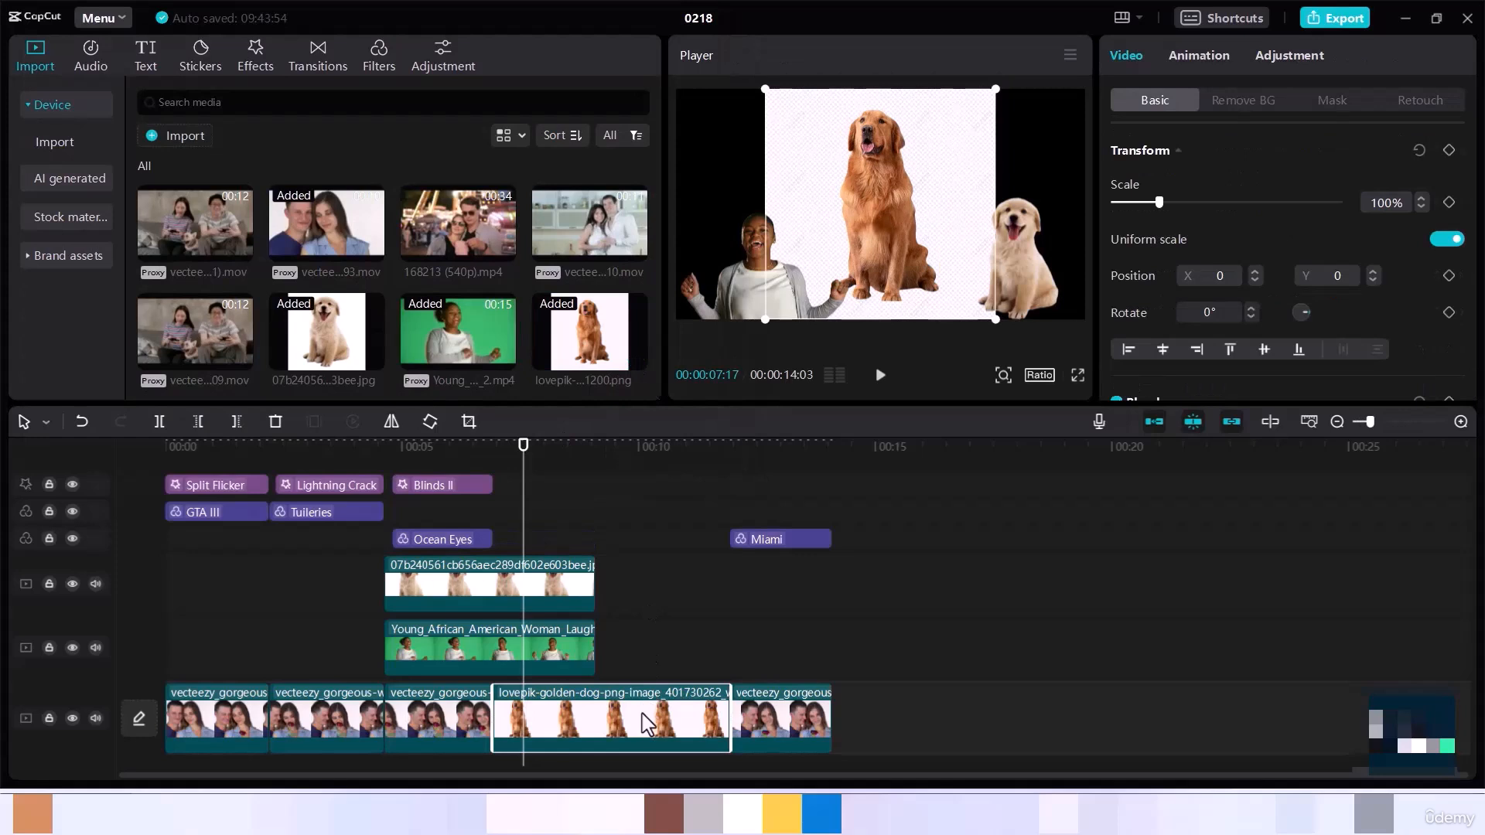
- Move the golden dog clip to the overlay track before the green-screen woman clip and trim it to the Lightning Crack effect's span
{"action": "left_click_drag", "start_coordinate": [633, 731], "coordinate": [296, 661]}
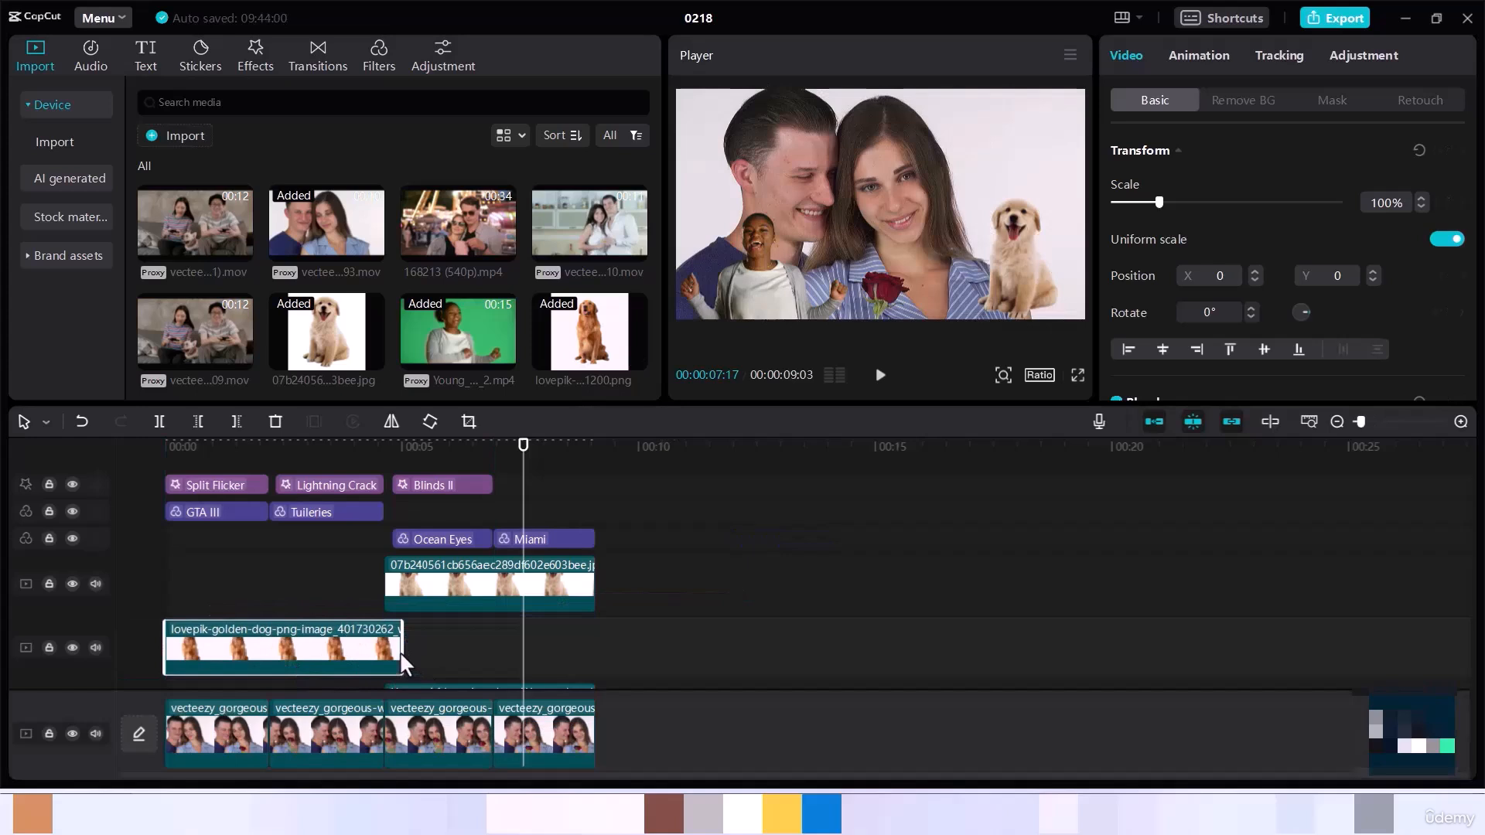
{"action": "mouse_move", "coordinate": [401, 651]}
{"action": "left_mouse_down"}
{"action": "mouse_move", "coordinate": [357, 651]}
{"action": "mouse_move", "coordinate": [373, 652]}
{"action": "left_mouse_up"}
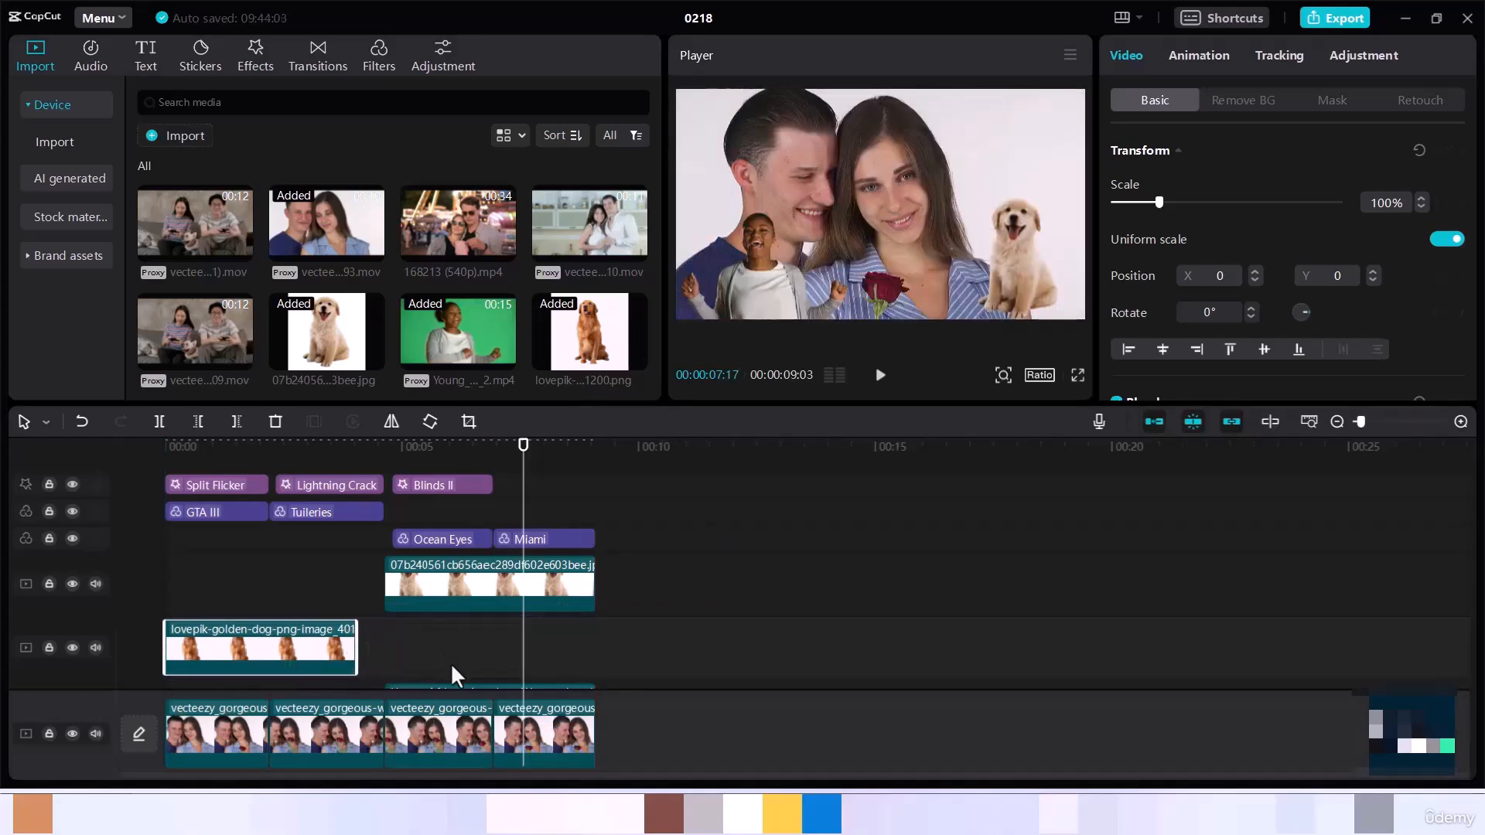
{"action": "mouse_move", "coordinate": [327, 644]}
{"action": "left_mouse_down"}
{"action": "mouse_move", "coordinate": [328, 680]}
{"action": "mouse_move", "coordinate": [316, 655]}
{"action": "left_mouse_up"}
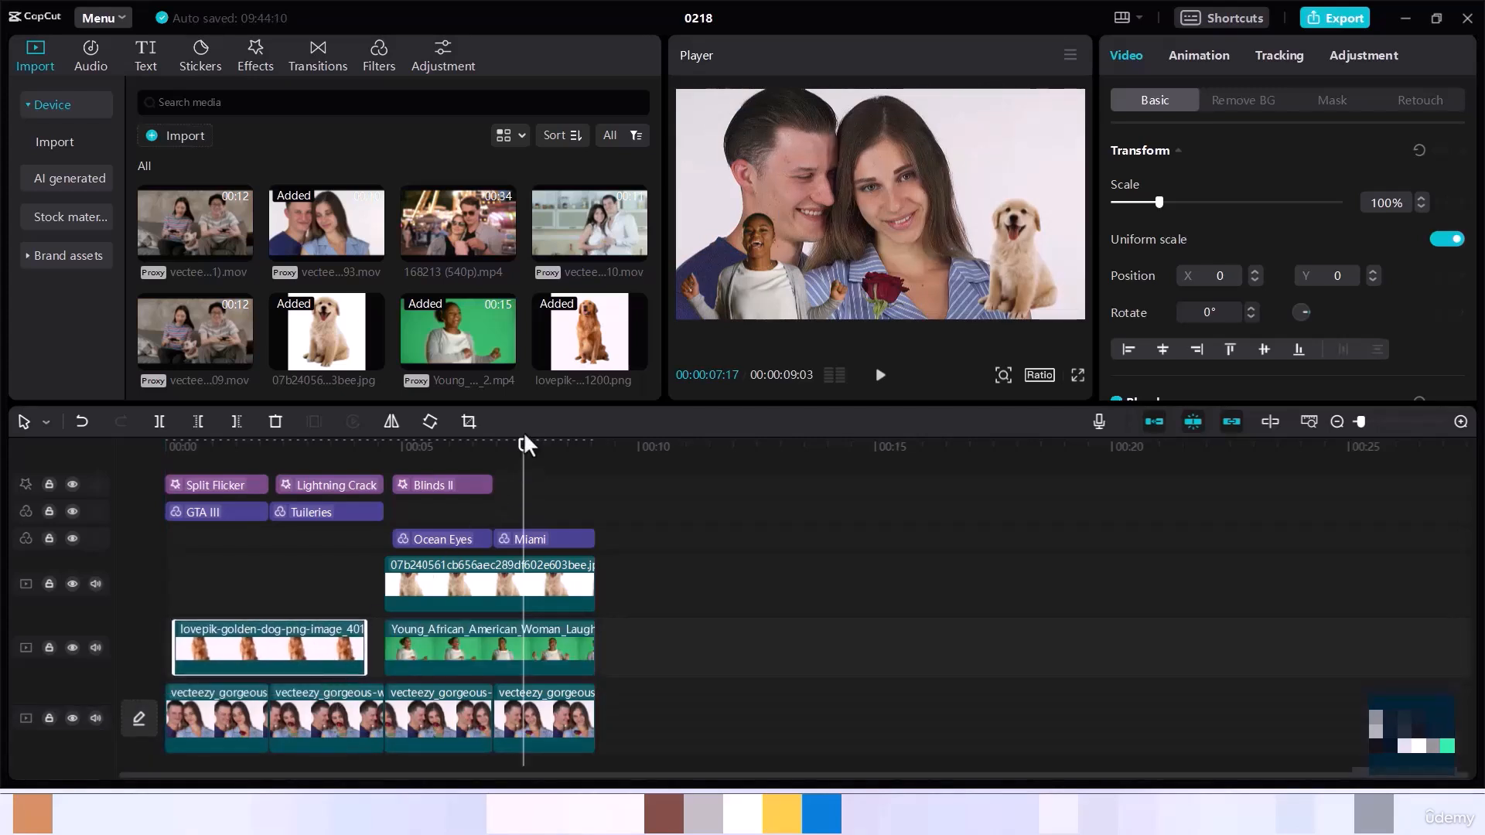
{"action": "left_click_drag", "start_coordinate": [523, 463], "coordinate": [203, 495]}
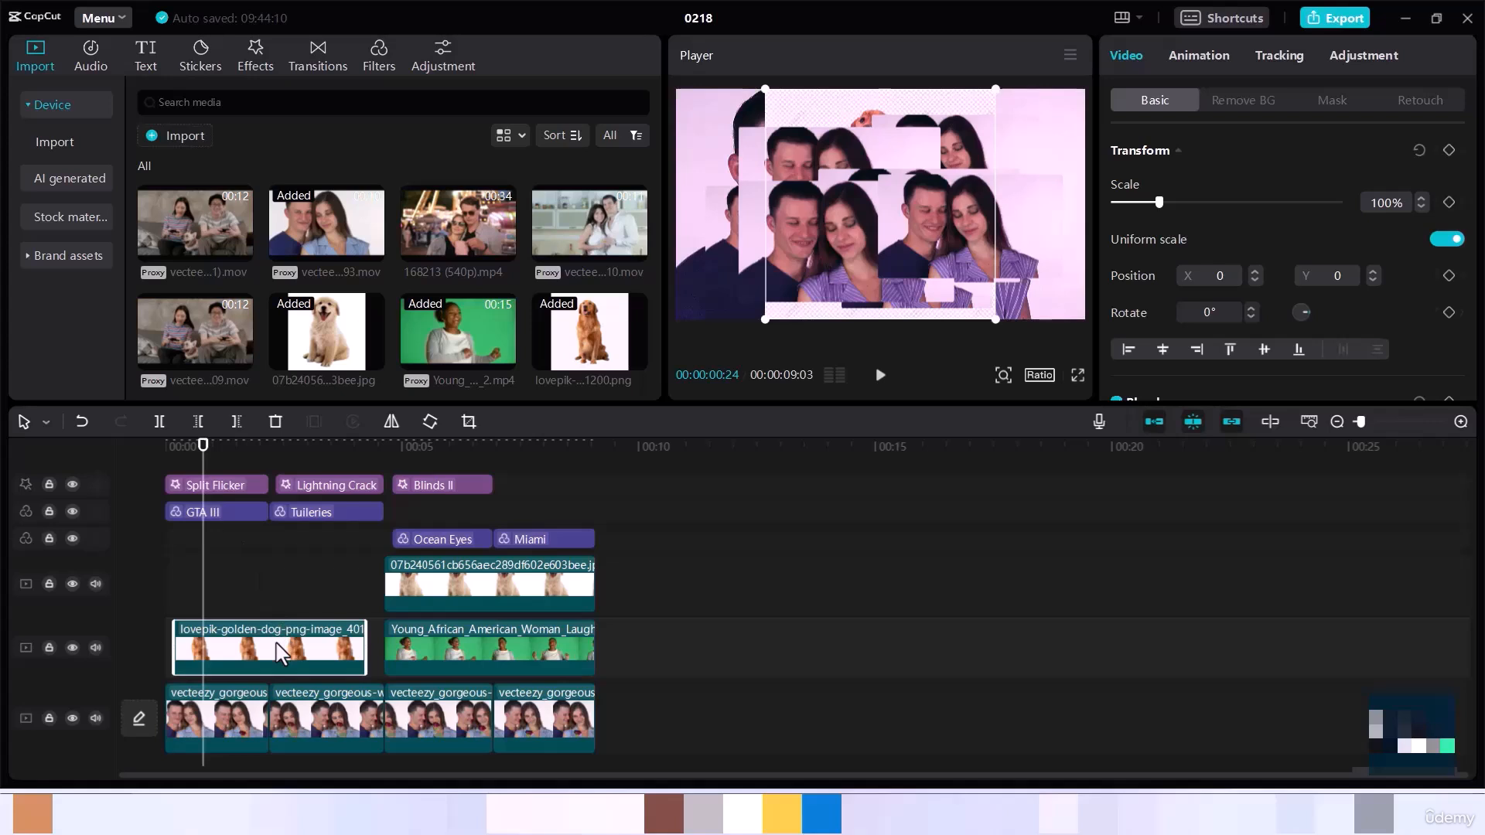
{"action": "left_click_drag", "start_coordinate": [157, 643], "coordinate": [254, 642]}
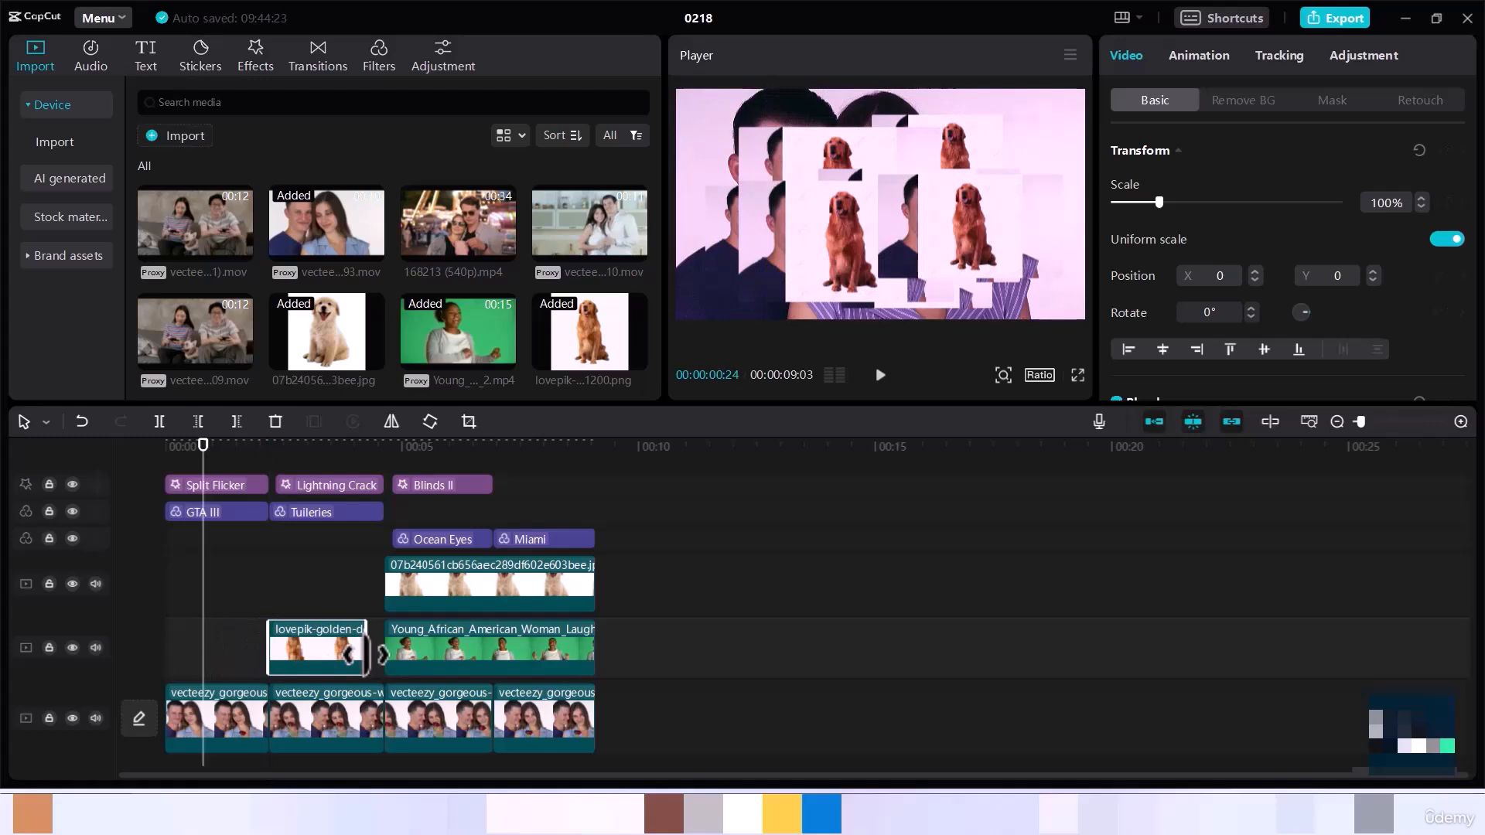
{"action": "left_click_drag", "start_coordinate": [365, 655], "coordinate": [384, 654]}
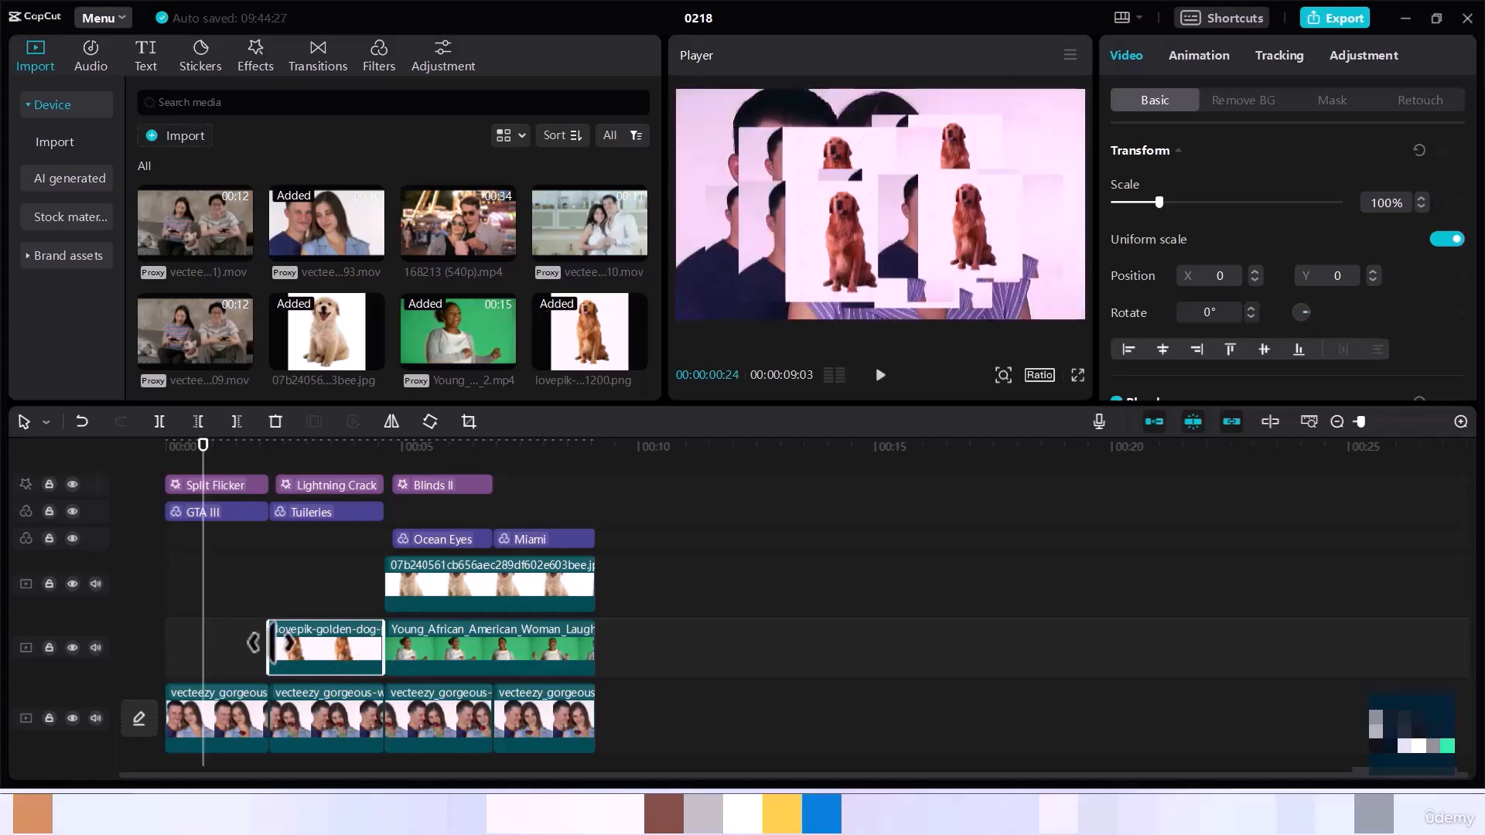
{"action": "left_click_drag", "start_coordinate": [270, 643], "coordinate": [275, 643]}
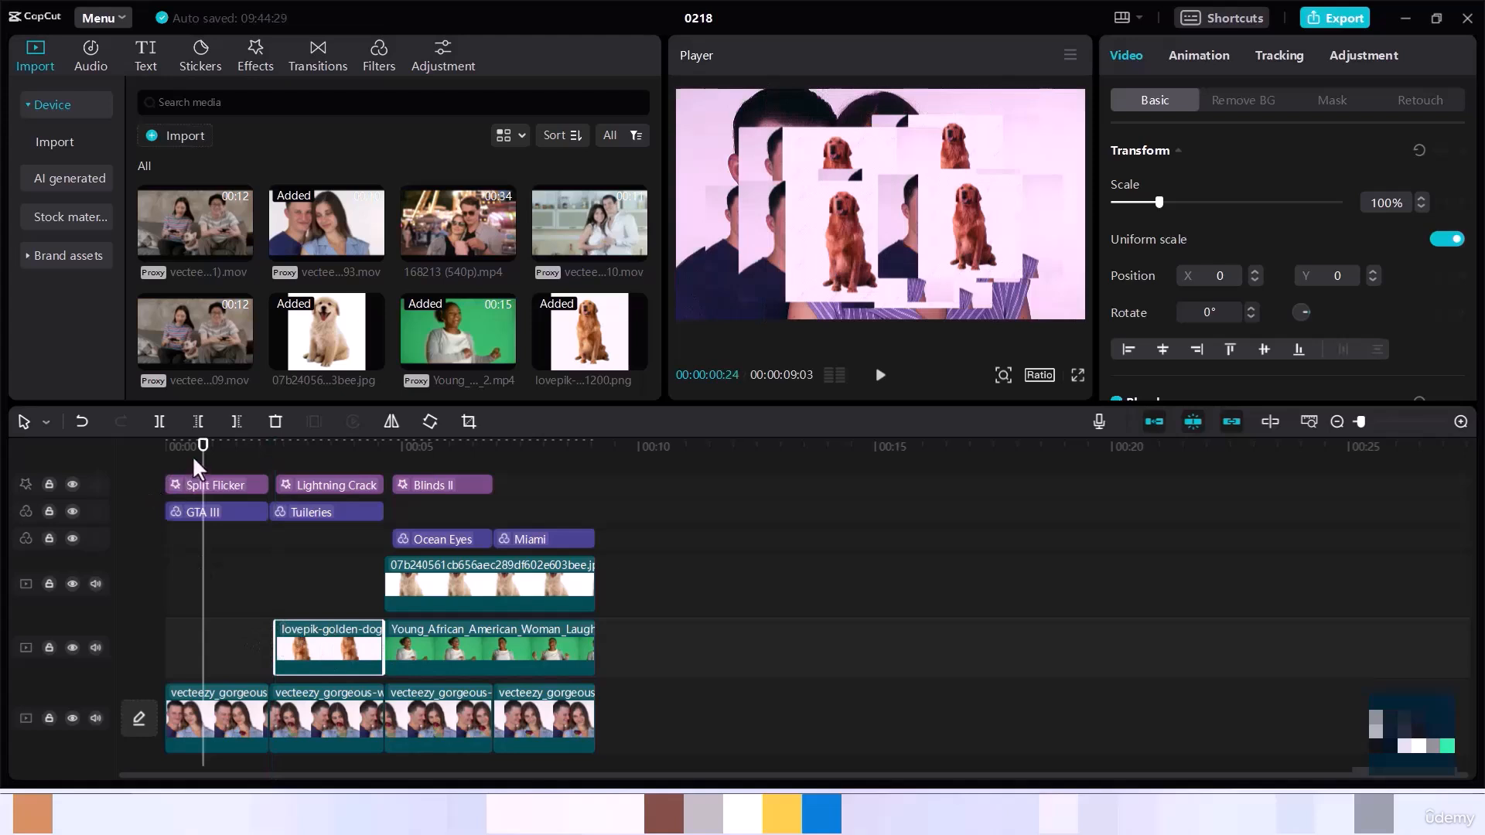
- Remove the golden dog's background with auto removal and move the dog beside the couple in the preview, to about X 1270
{"action": "left_click_drag", "start_coordinate": [200, 453], "coordinate": [331, 483]}
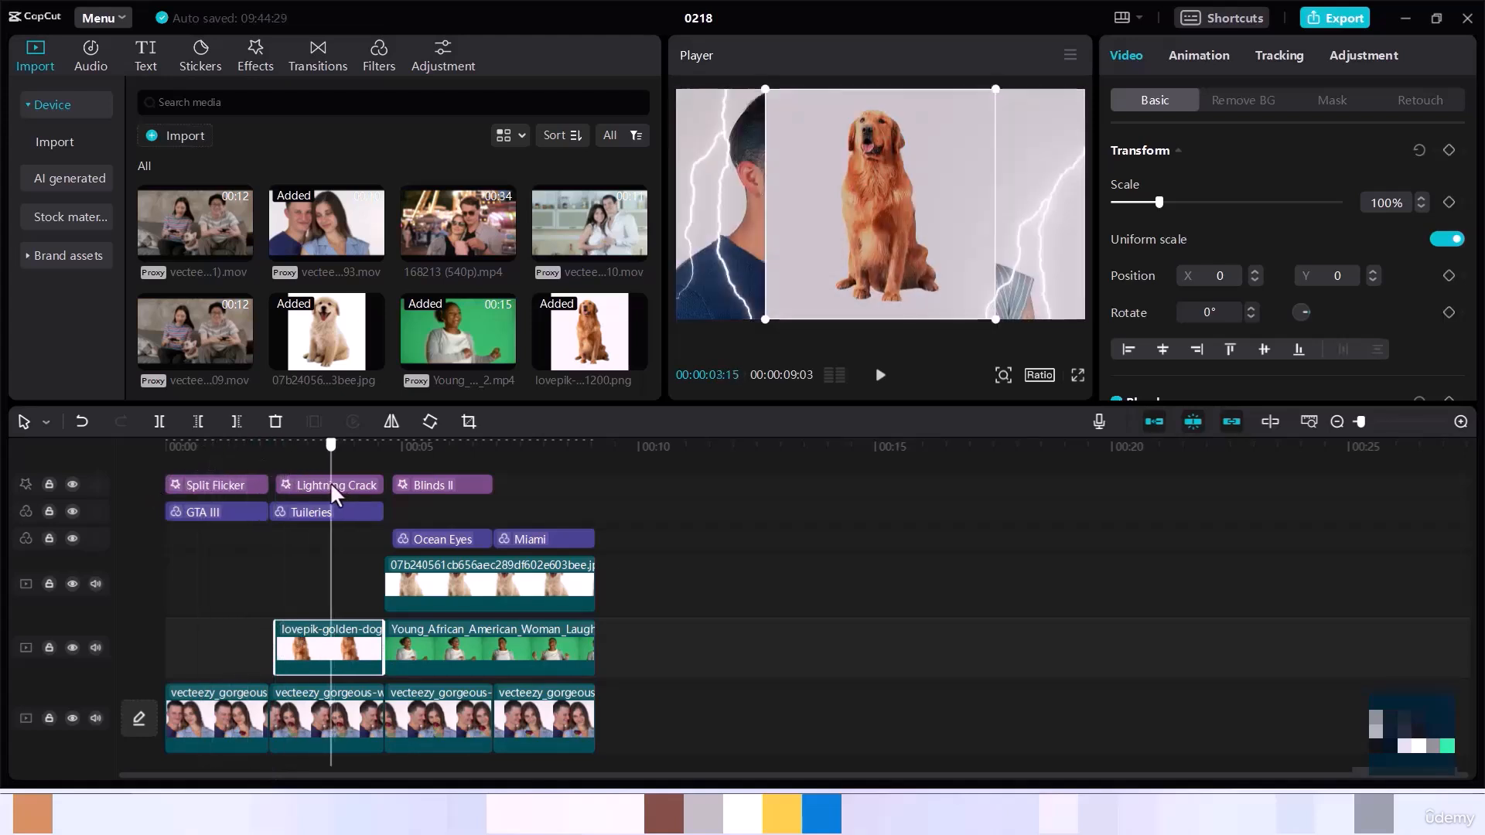
{"action": "left_click", "coordinate": [1223, 100]}
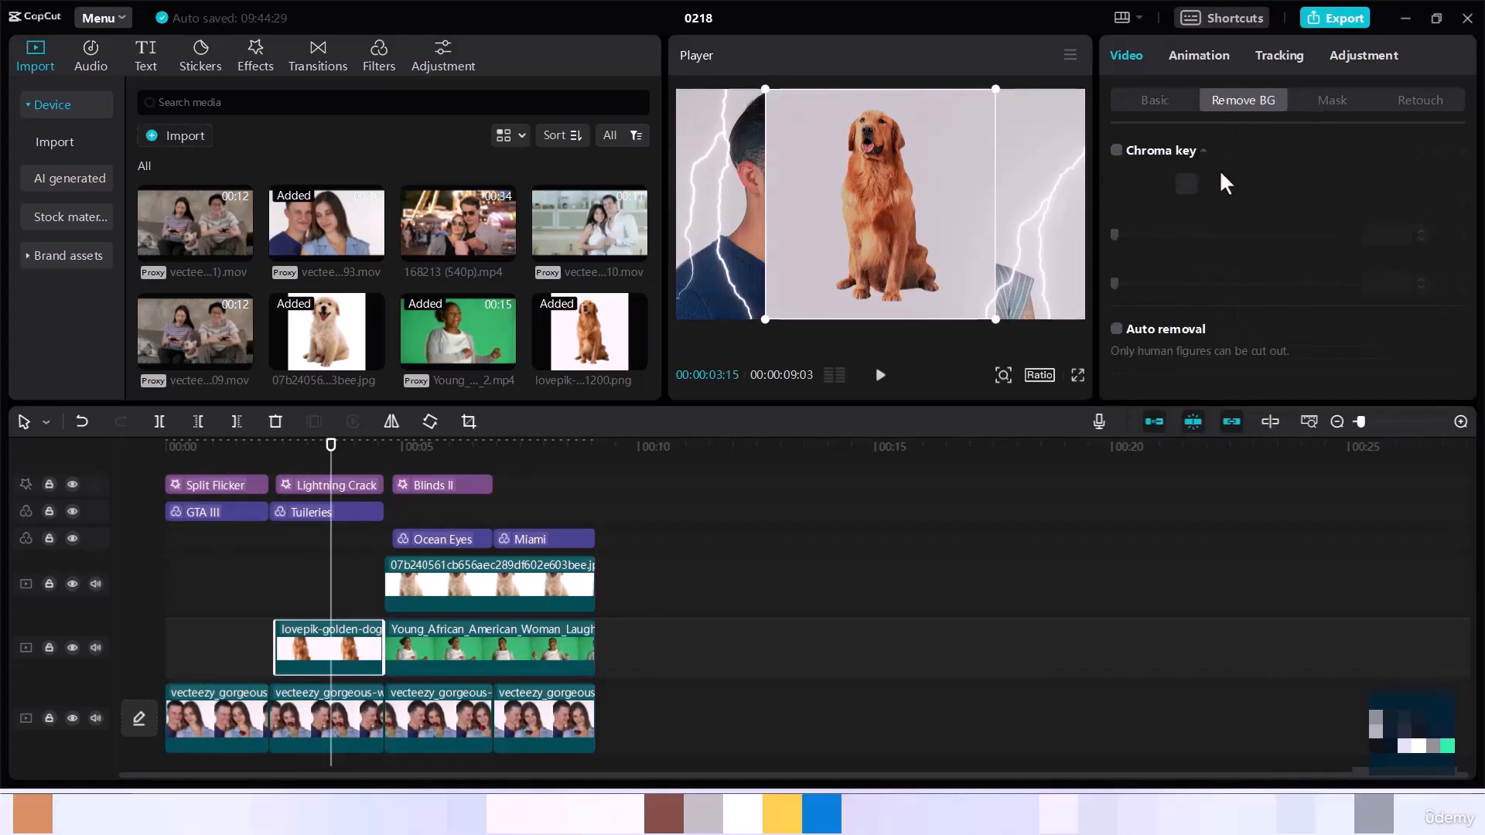
{"action": "left_click", "coordinate": [1117, 328]}
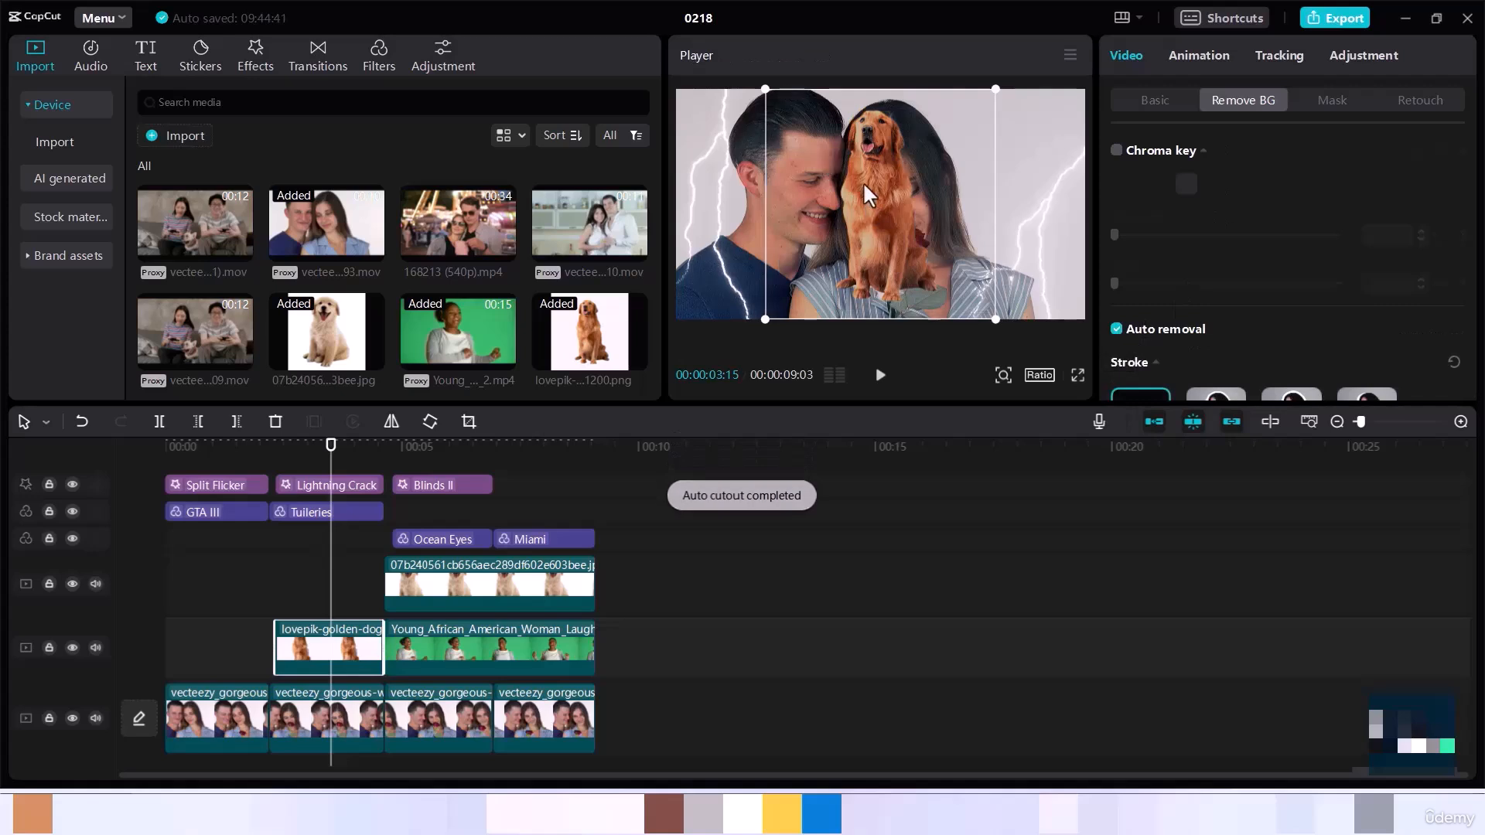
{"action": "left_click_drag", "start_coordinate": [869, 187], "coordinate": [1005, 194]}
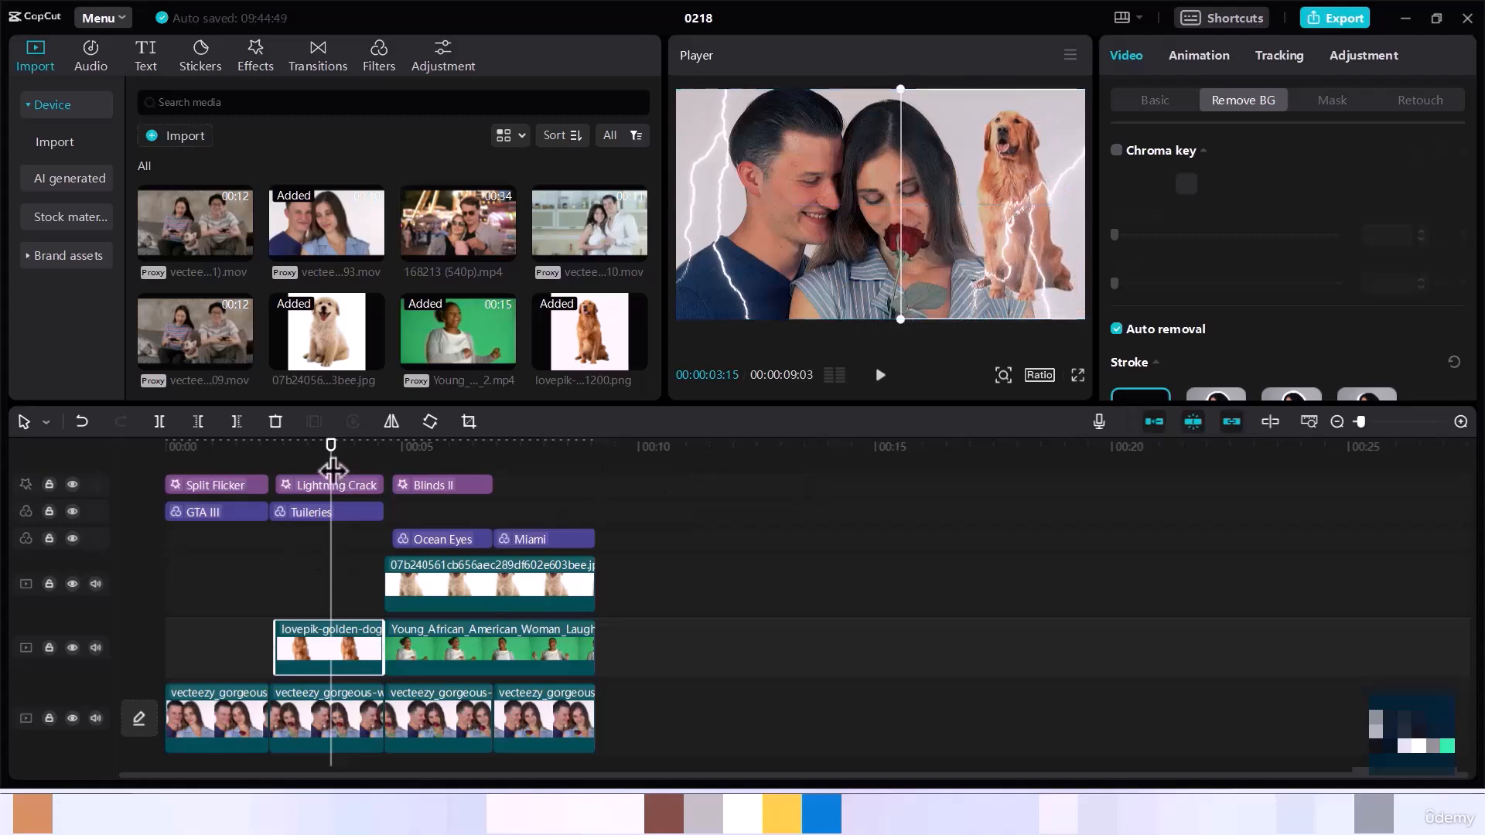
- Add a position keyframe to the golden dog at 00:00:02:16, and move the dog to about X 563 at 00:00:02:26
{"action": "left_click_drag", "start_coordinate": [331, 454], "coordinate": [285, 473]}
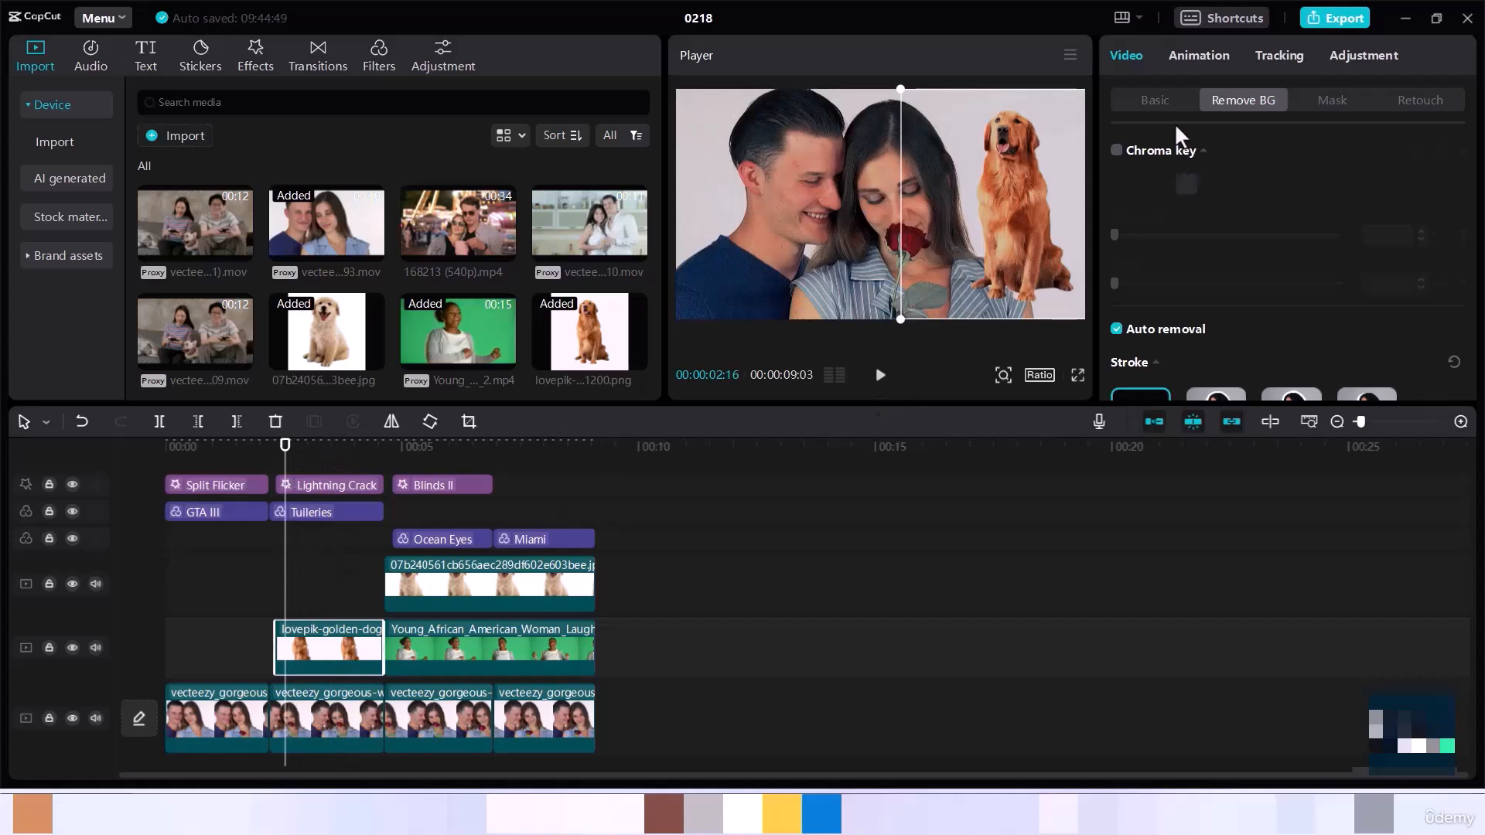
{"action": "left_click", "coordinate": [1153, 100]}
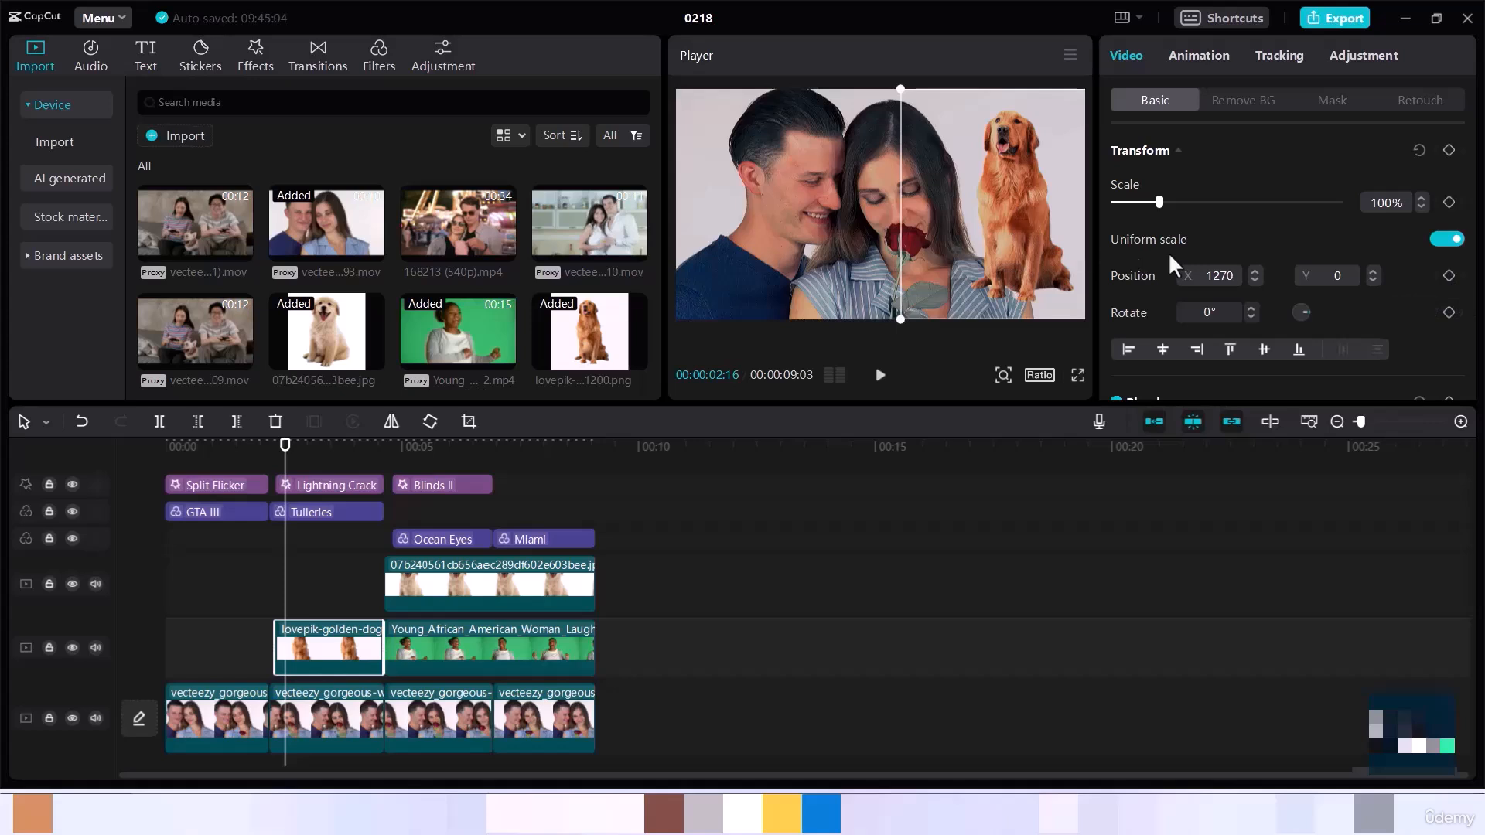
{"action": "left_click", "coordinate": [1447, 275]}
{"action": "key", "text": "shift+Right"}
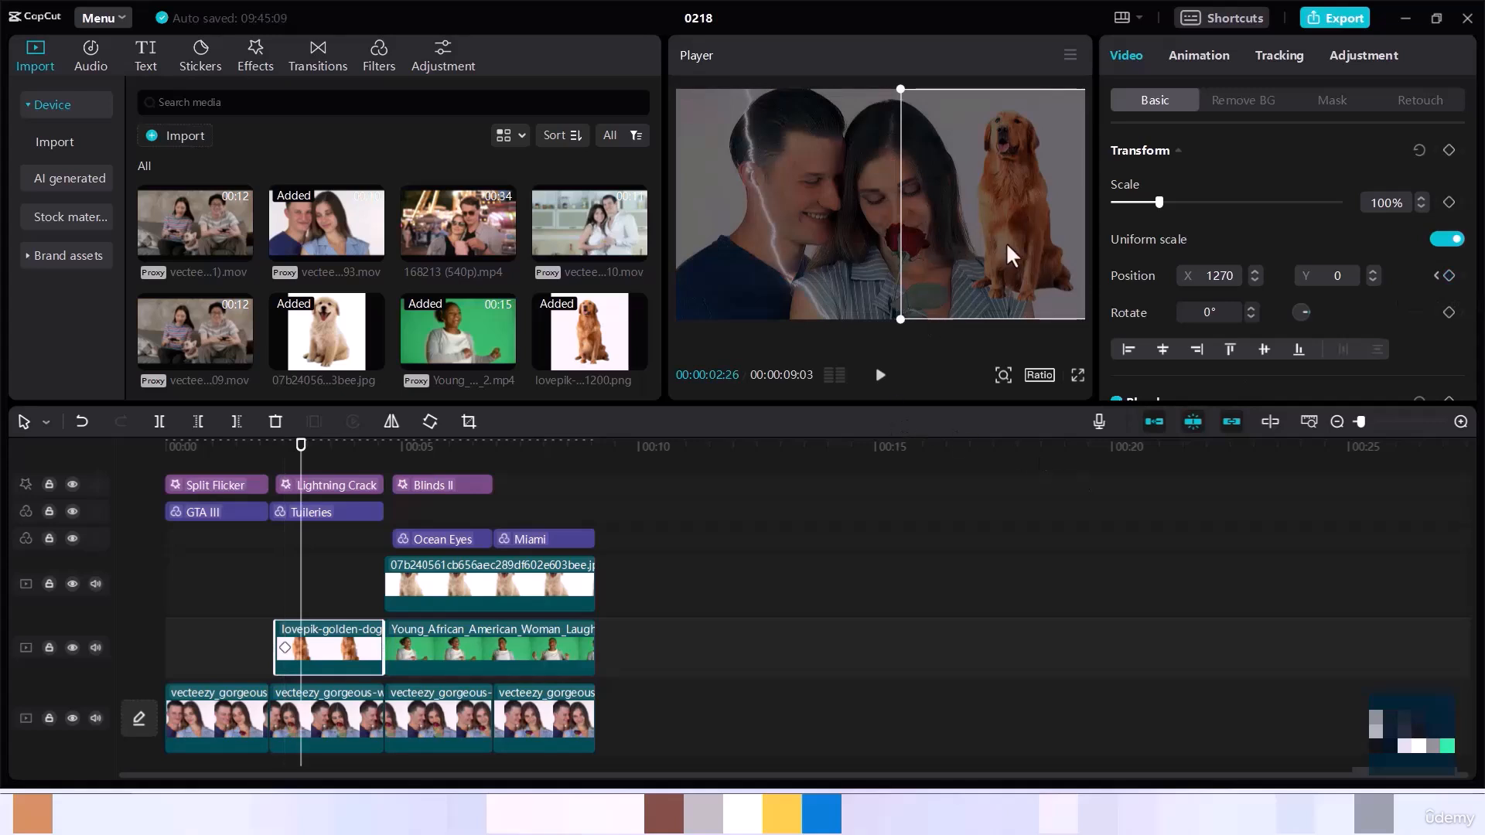
{"action": "left_click_drag", "start_coordinate": [980, 241], "coordinate": [930, 240]}
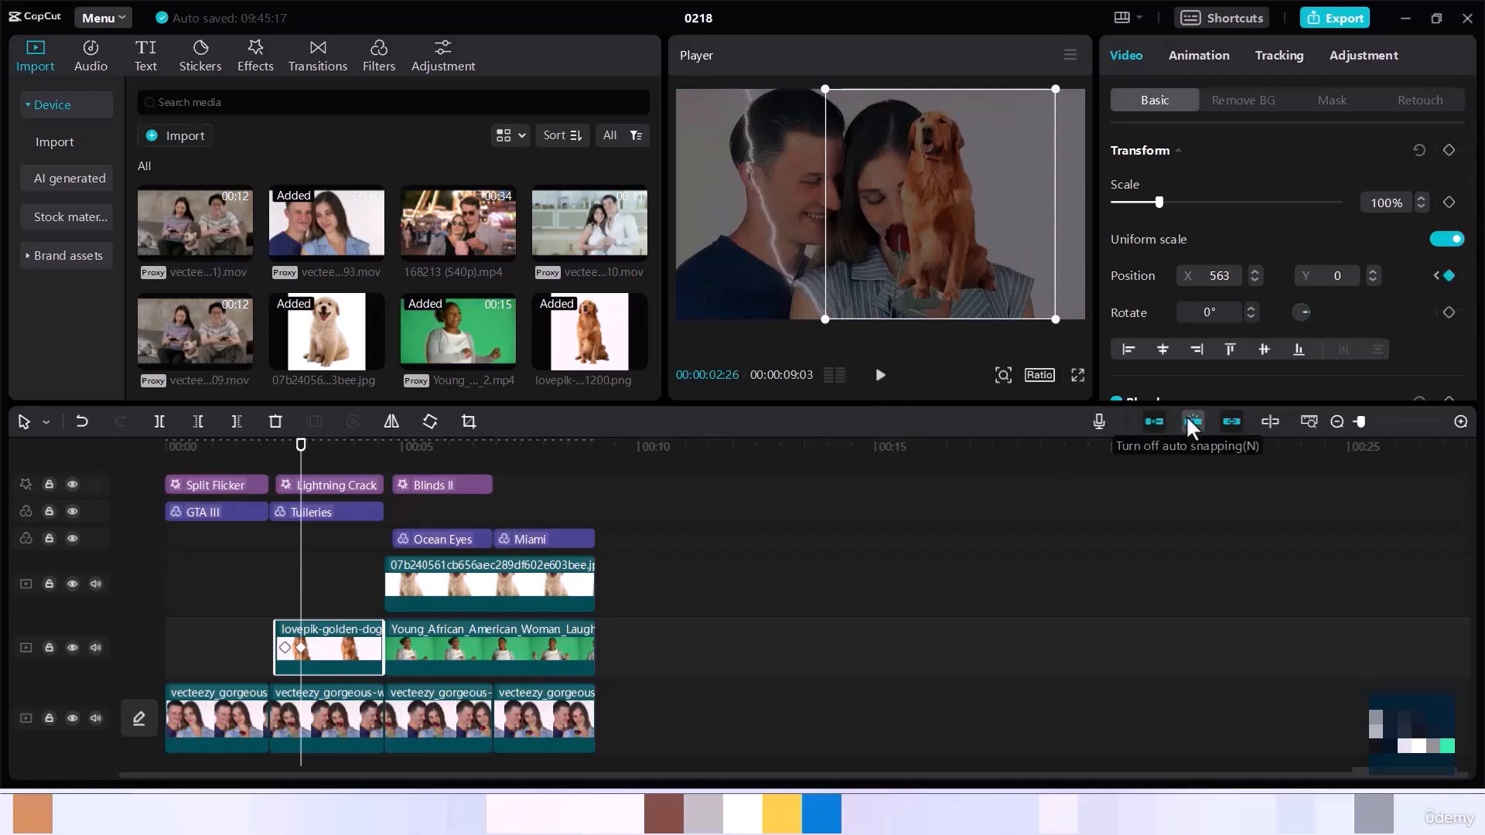
- Keyframe the golden dog's position at about X 1134 at 00:00:03:16, X 1025 at 00:00:04:02 and X 1189 at 00:00:04:11
{"action": "key", "text": "shift+Right"}
{"action": "key", "text": "shift+Right"}
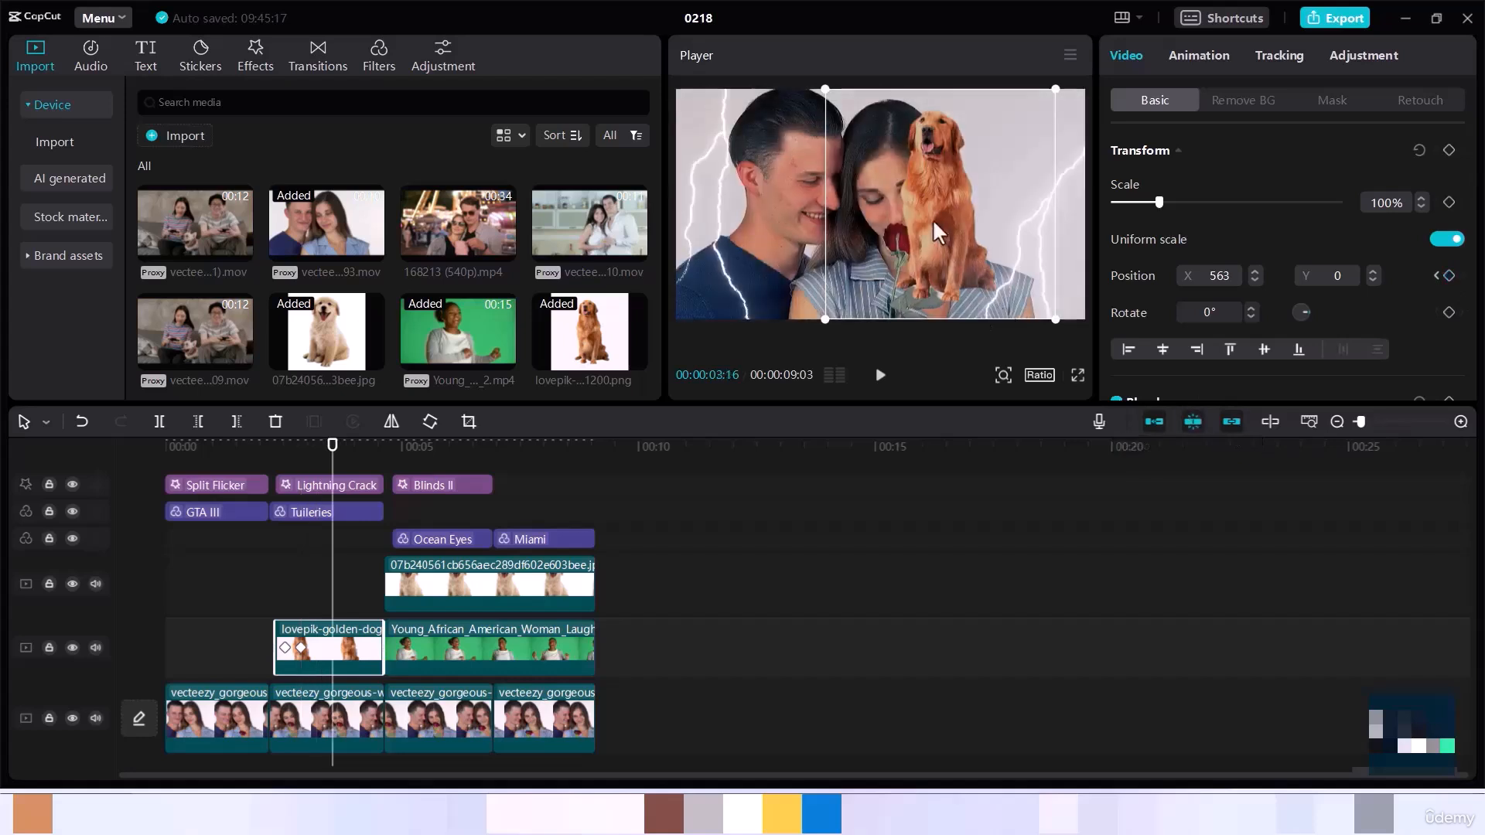
{"action": "left_click_drag", "start_coordinate": [852, 127], "coordinate": [913, 122]}
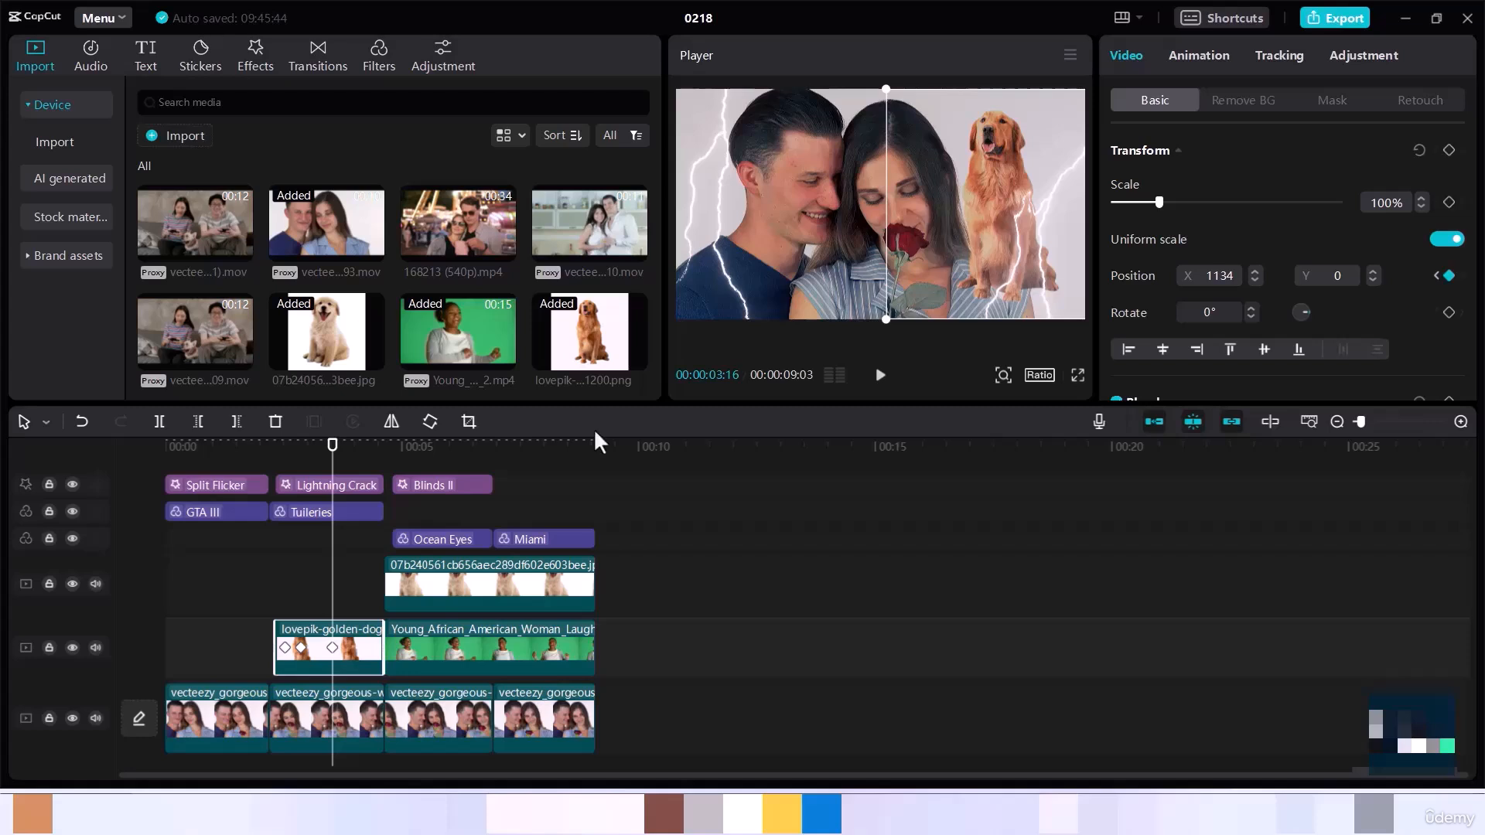
{"action": "left_click_drag", "start_coordinate": [346, 464], "coordinate": [358, 464]}
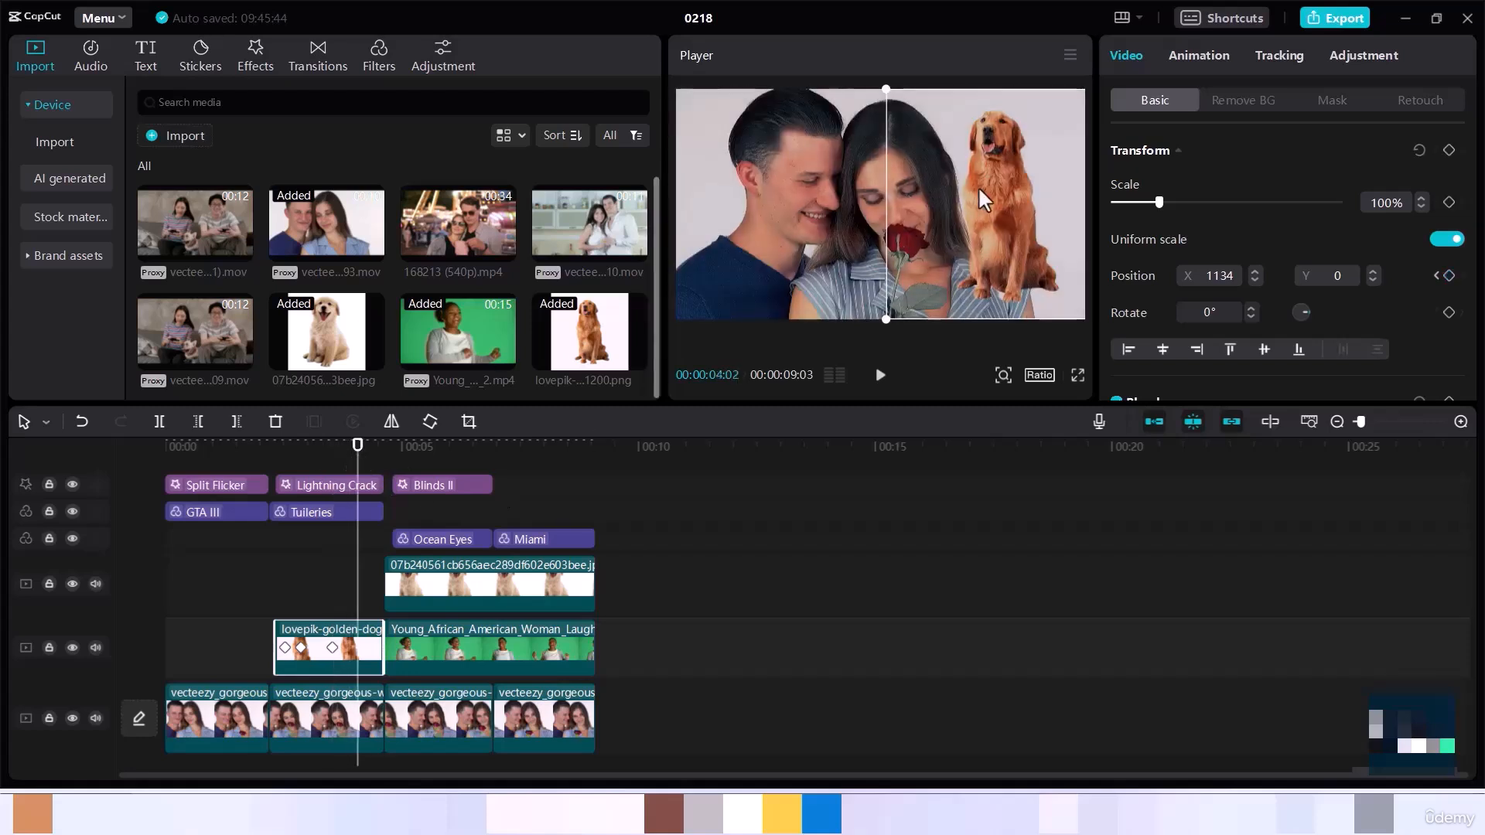
{"action": "left_click_drag", "start_coordinate": [977, 185], "coordinate": [967, 184]}
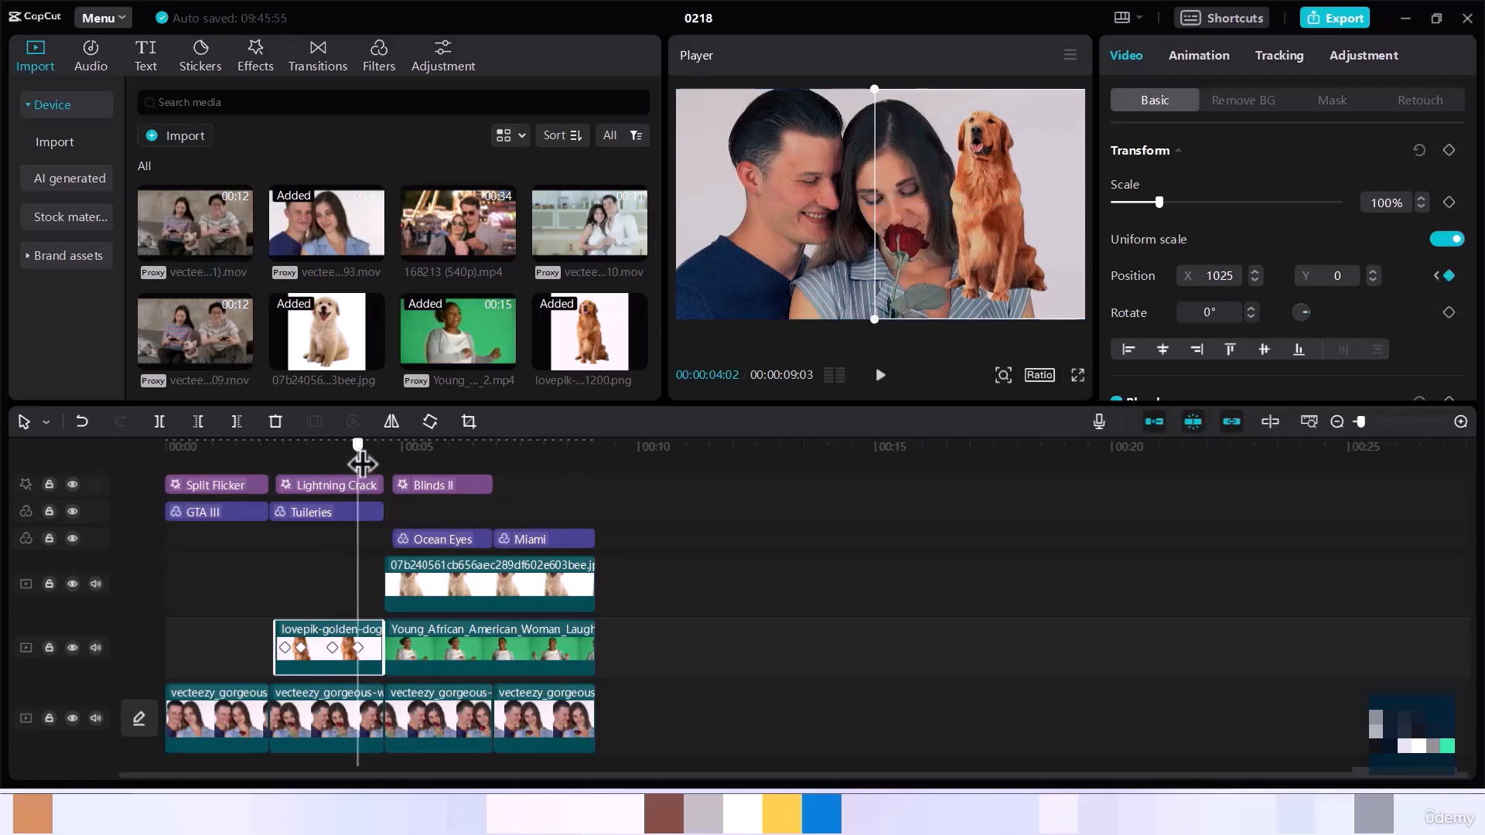
{"action": "left_click_drag", "start_coordinate": [358, 464], "coordinate": [372, 464]}
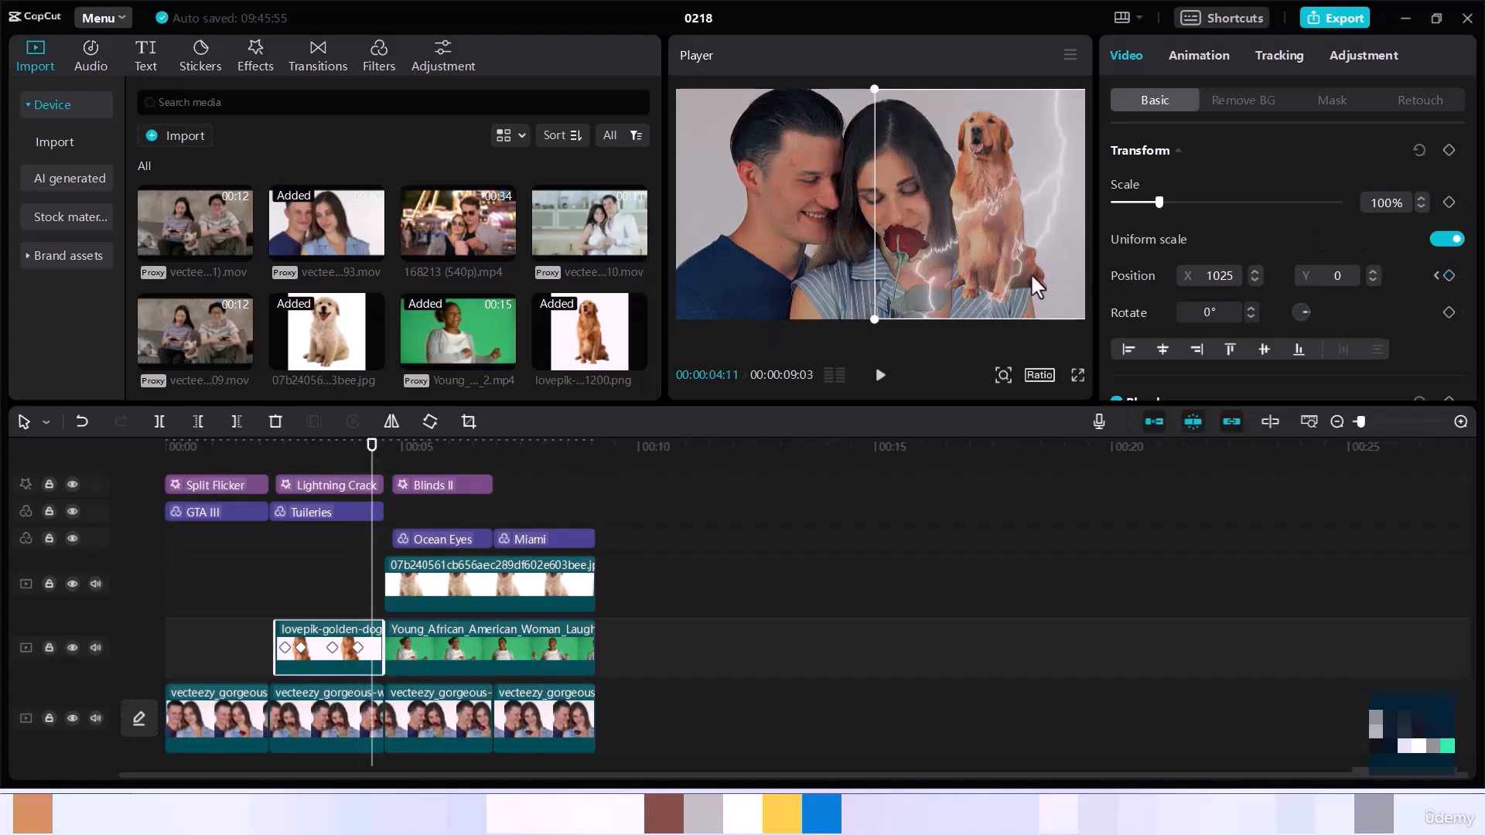
{"action": "left_click_drag", "start_coordinate": [1043, 275], "coordinate": [1049, 280]}
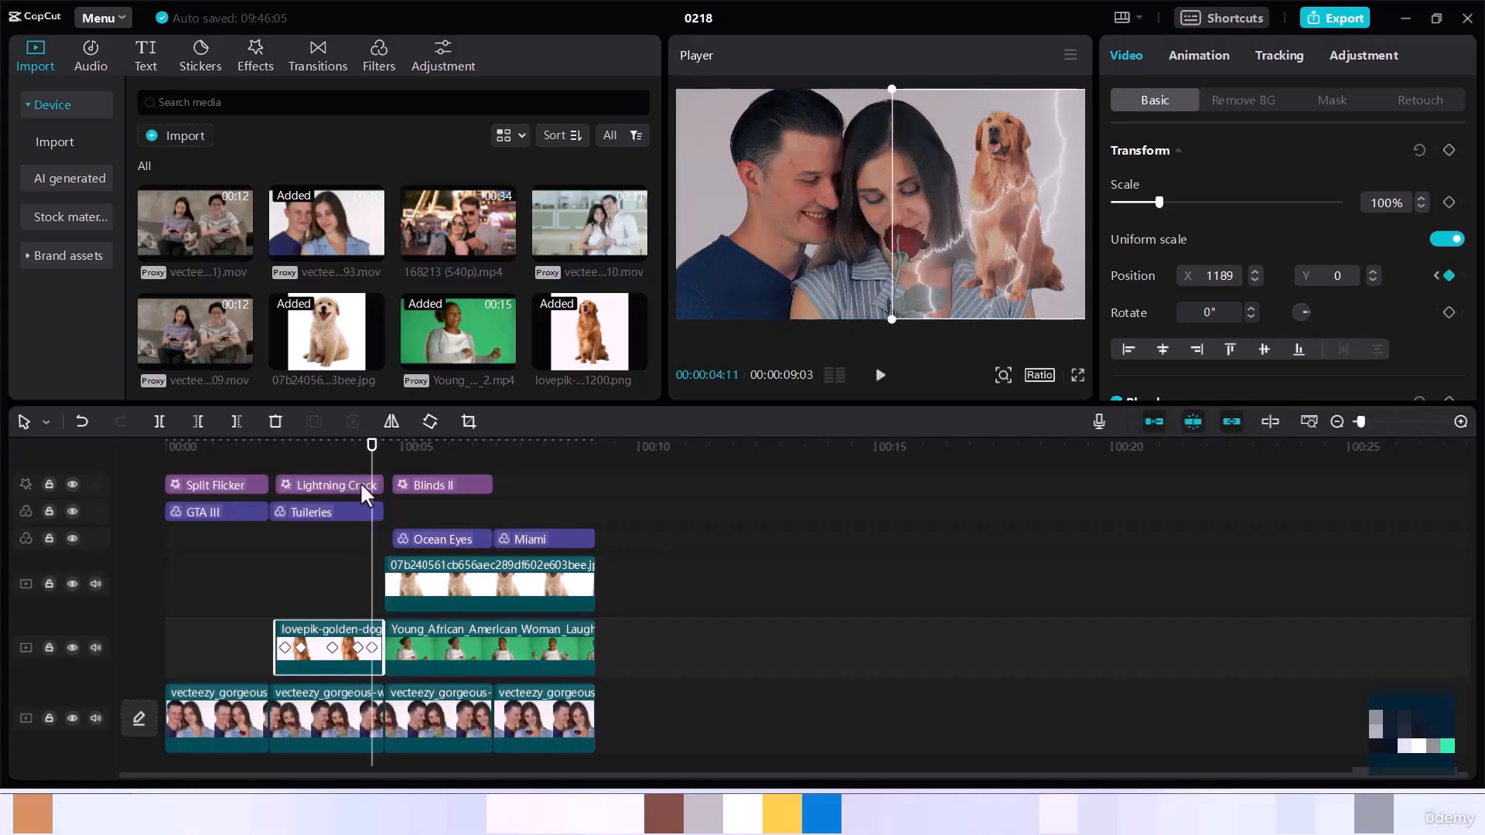
- Keyframe the golden dog's scale at 85% at 00:00:02:10 and 70% at 00:00:02:26
{"action": "left_click", "coordinate": [275, 471]}
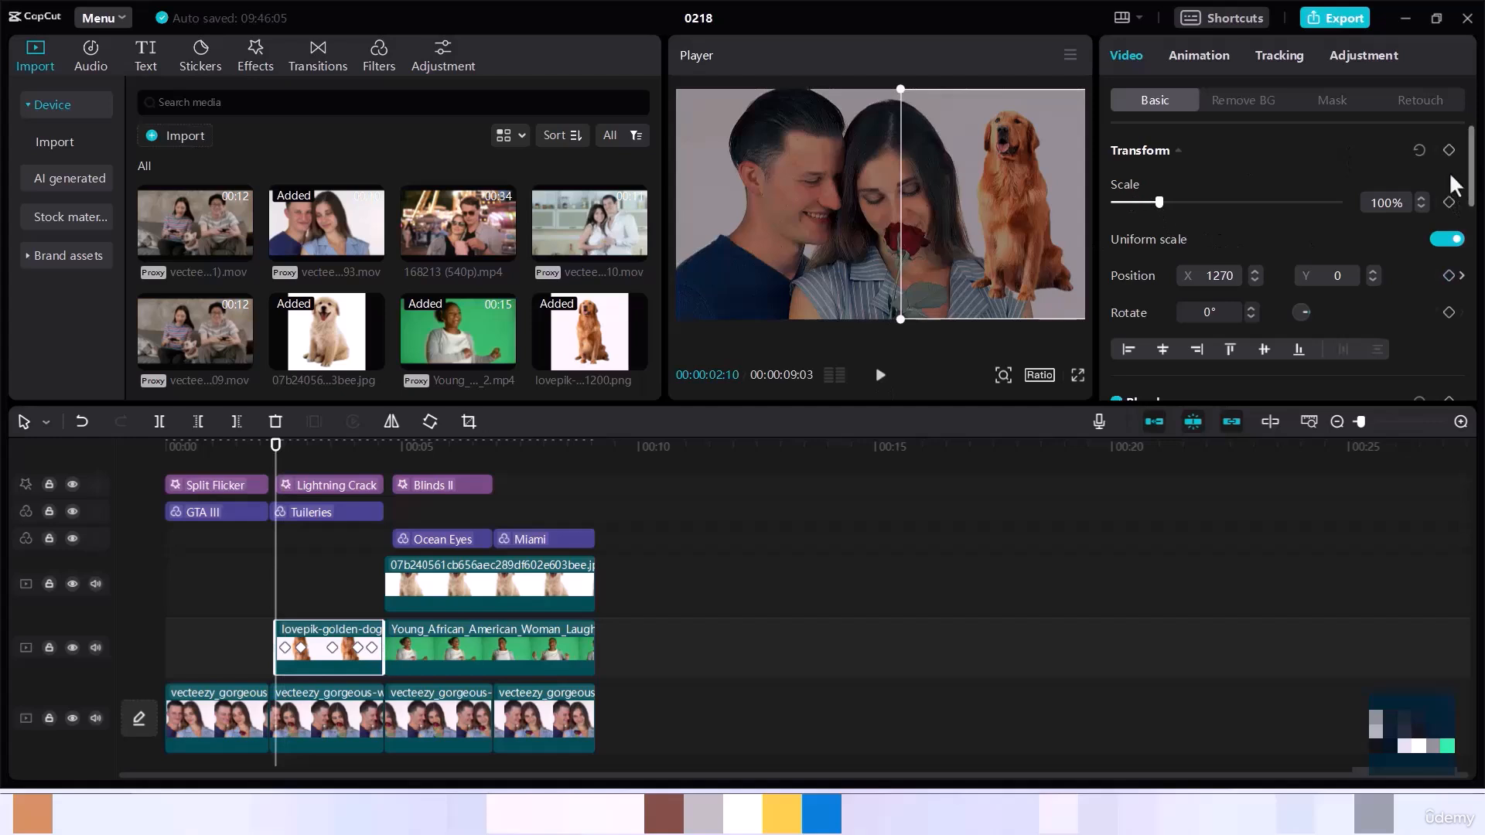
{"action": "left_click", "coordinate": [1450, 201]}
{"action": "left_click_drag", "start_coordinate": [1159, 202], "coordinate": [1152, 202]}
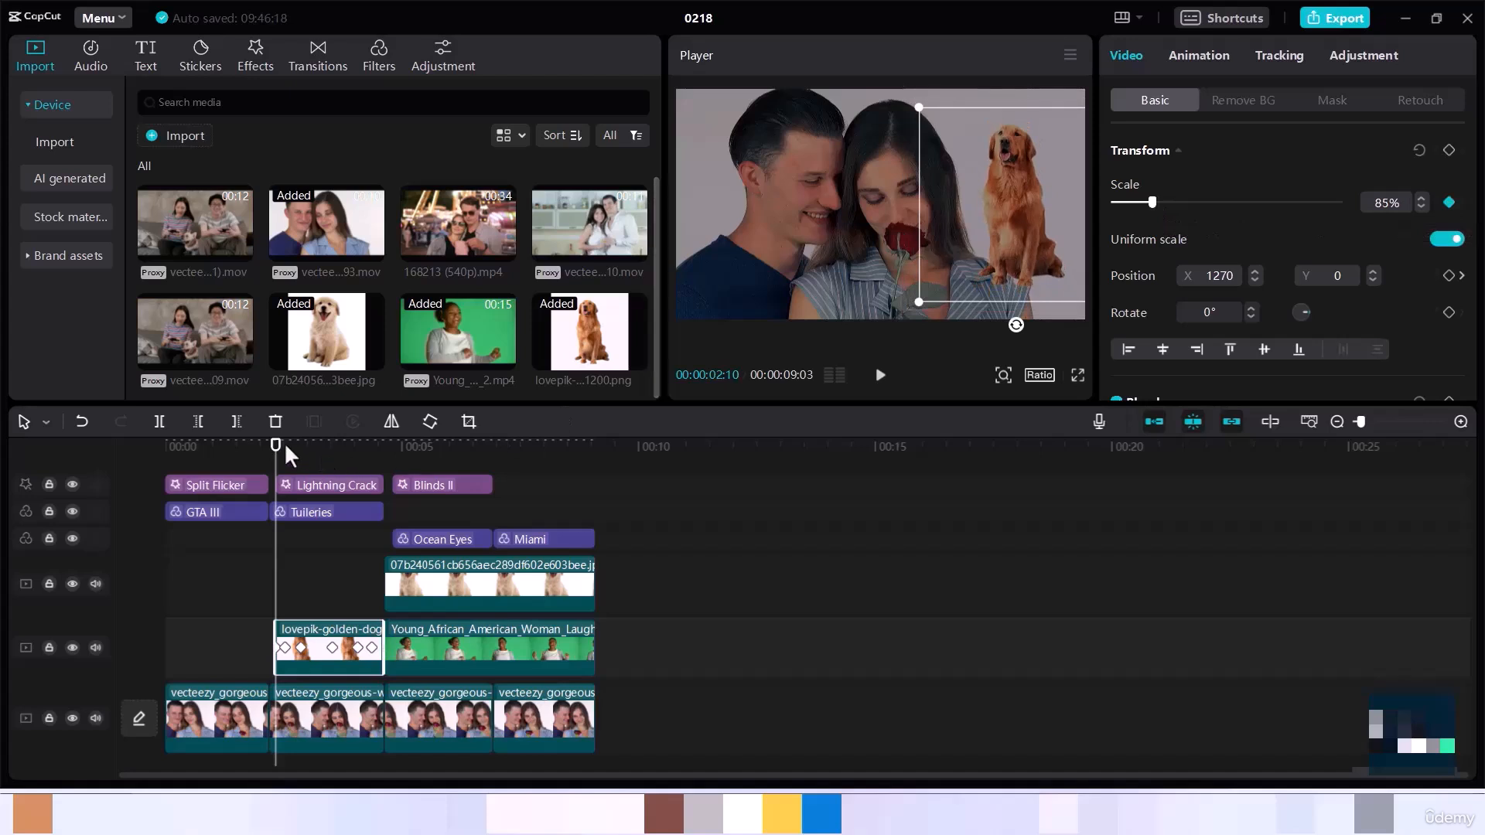
{"action": "left_click_drag", "start_coordinate": [275, 449], "coordinate": [299, 463]}
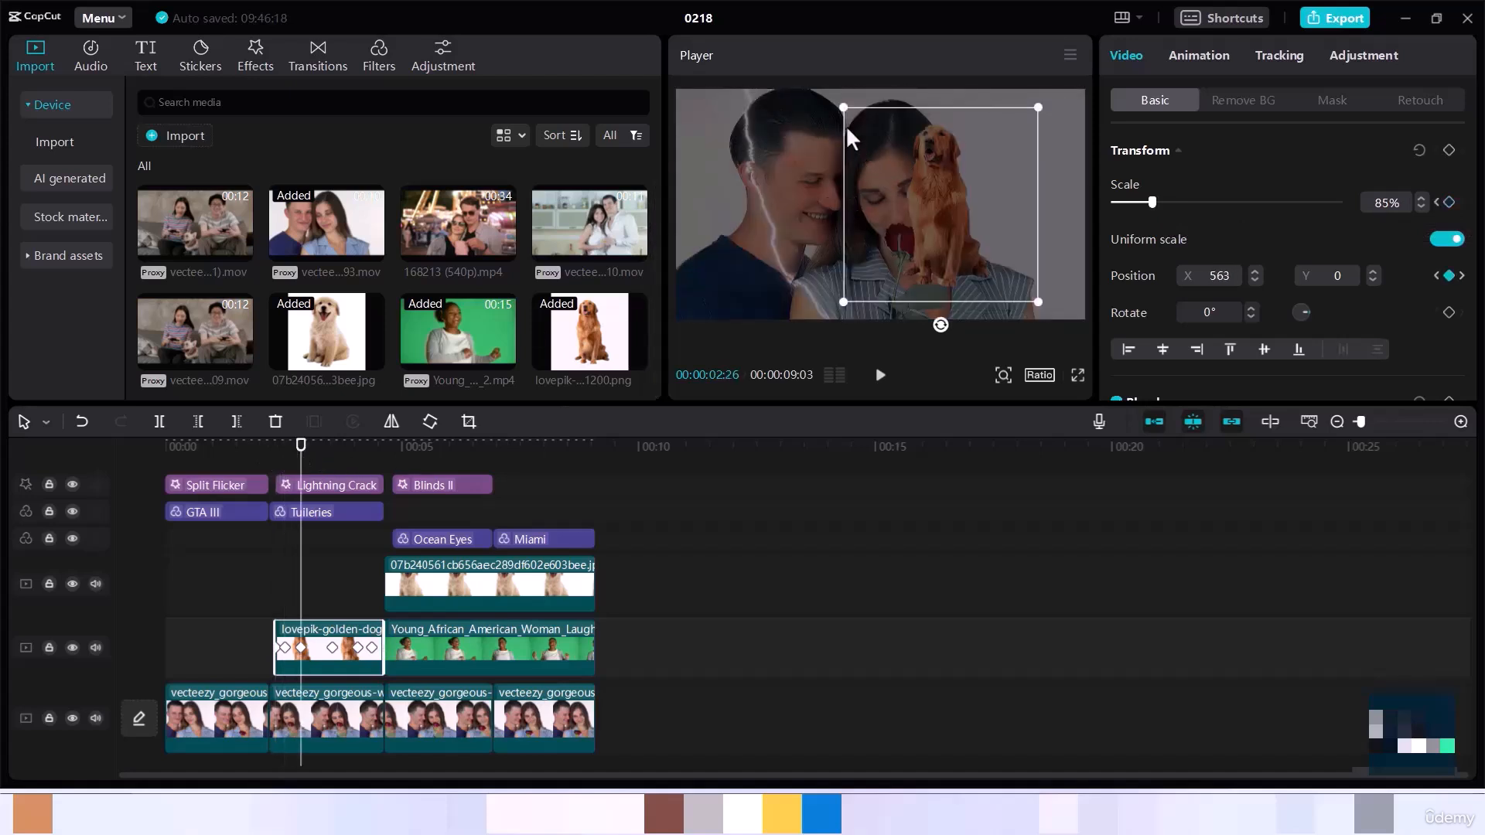
{"action": "left_click_drag", "start_coordinate": [843, 108], "coordinate": [870, 128]}
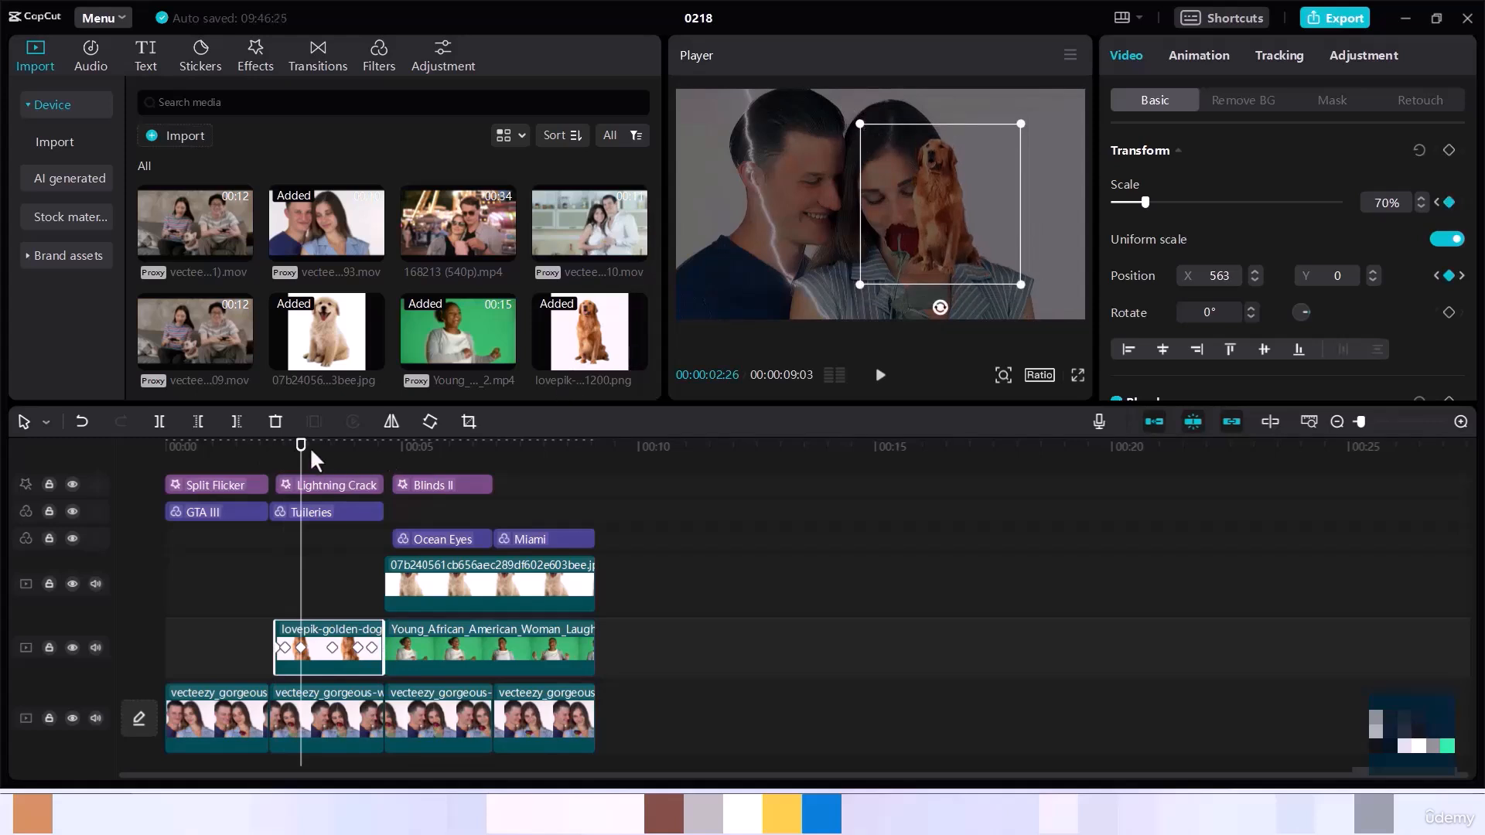
- Keyframe the golden dog's scale at 111% at 00:00:03:16, 80% at 00:00:04:02 and 60% at 00:00:04:11
{"action": "left_click_drag", "start_coordinate": [315, 467], "coordinate": [331, 470]}
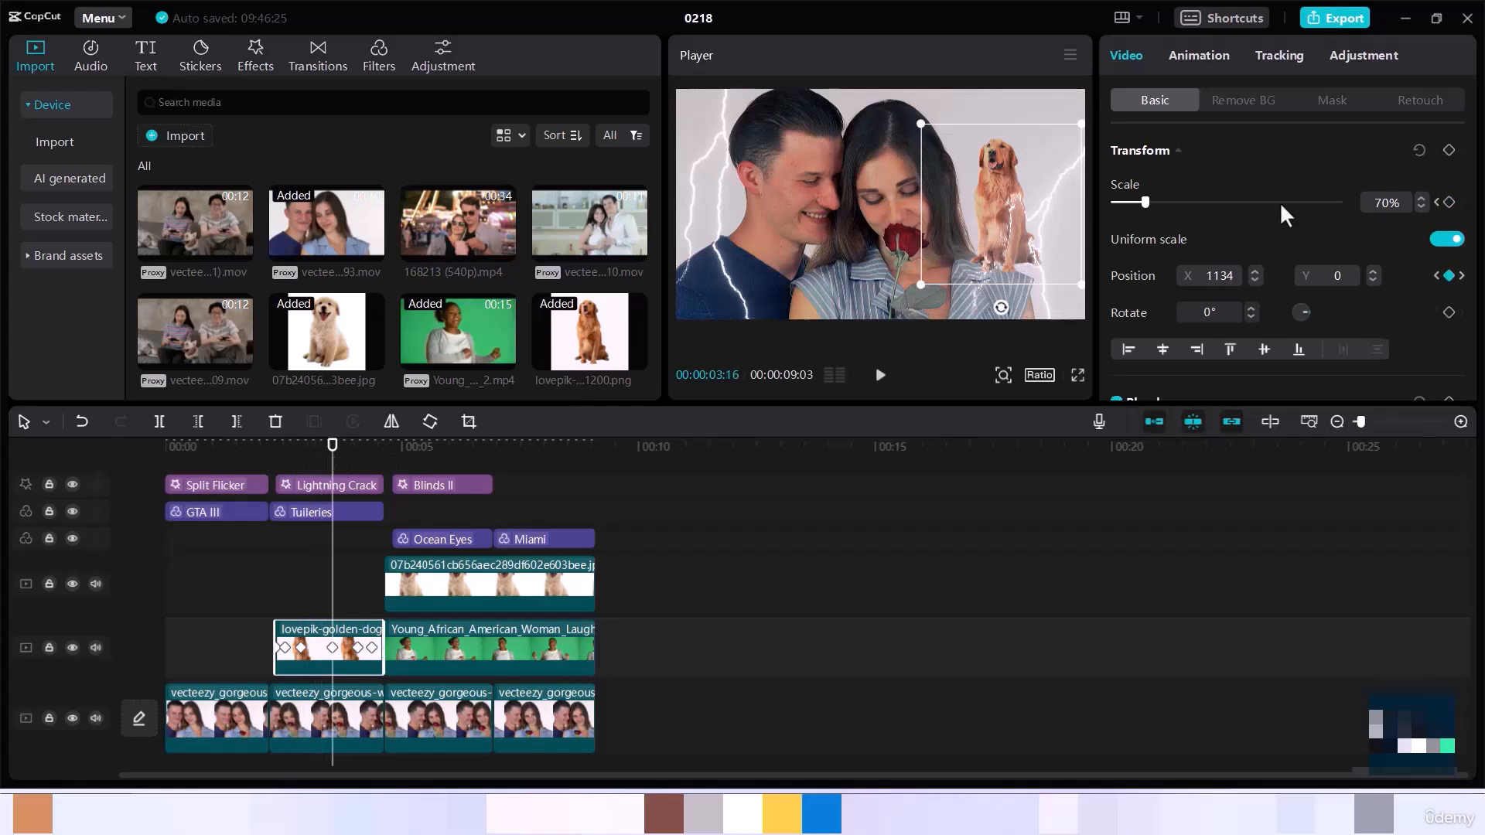
{"action": "left_click_drag", "start_coordinate": [1149, 203], "coordinate": [1164, 203]}
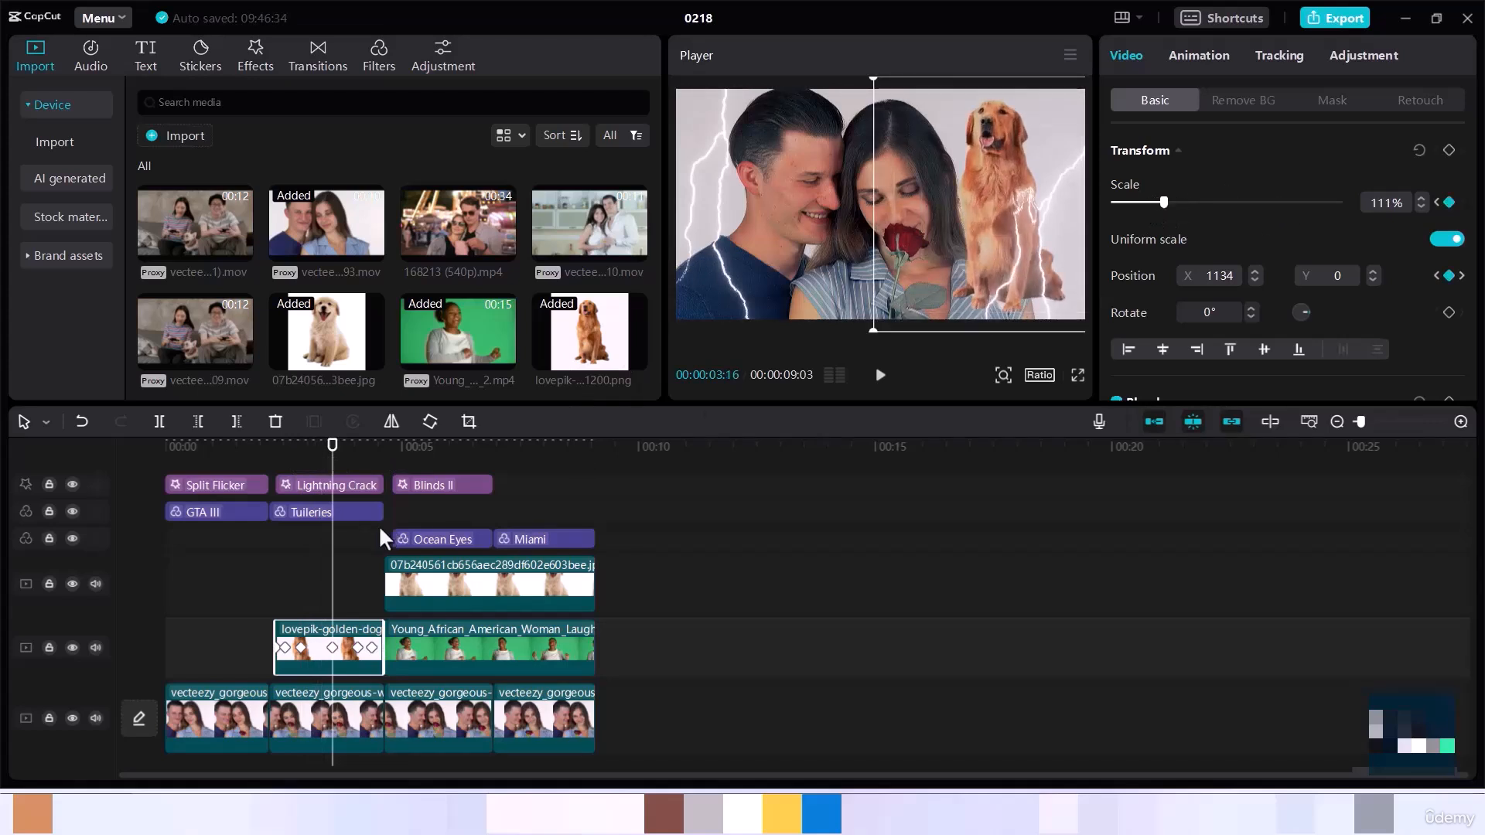
{"action": "left_click_drag", "start_coordinate": [333, 447], "coordinate": [357, 456]}
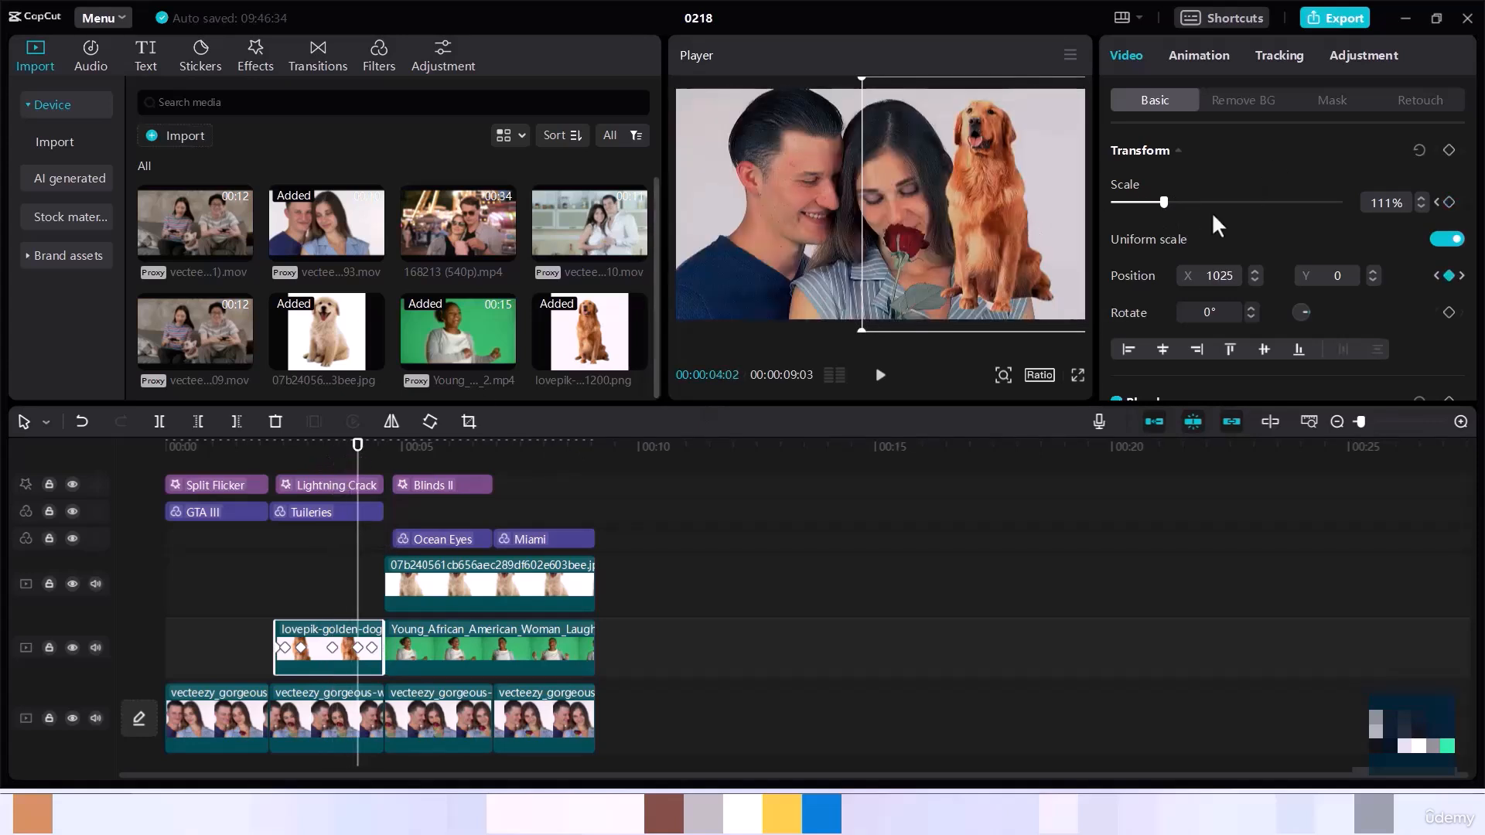
{"action": "left_click_drag", "start_coordinate": [1163, 203], "coordinate": [1149, 202]}
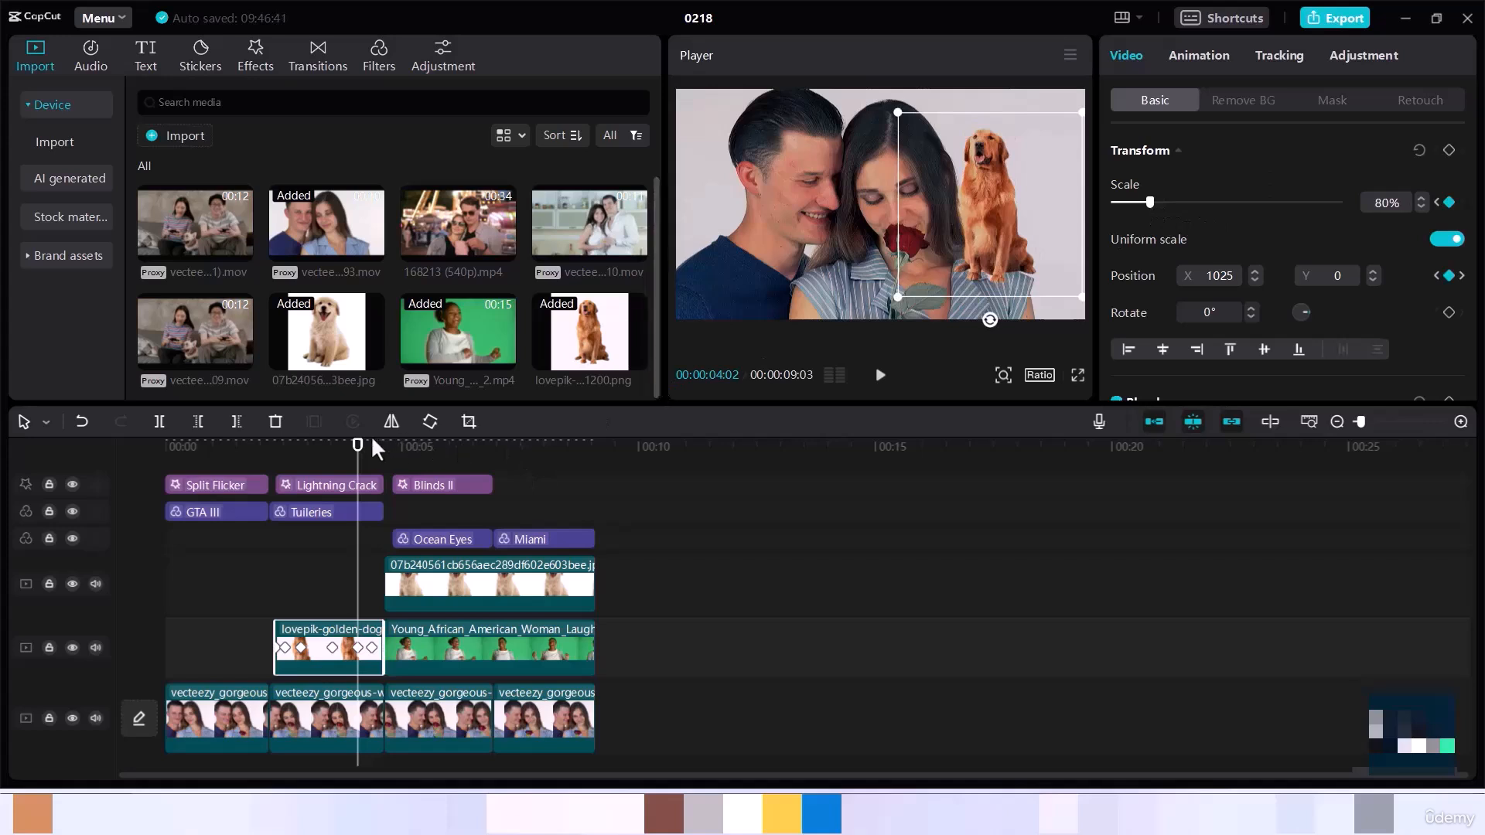
{"action": "left_click_drag", "start_coordinate": [356, 462], "coordinate": [373, 457]}
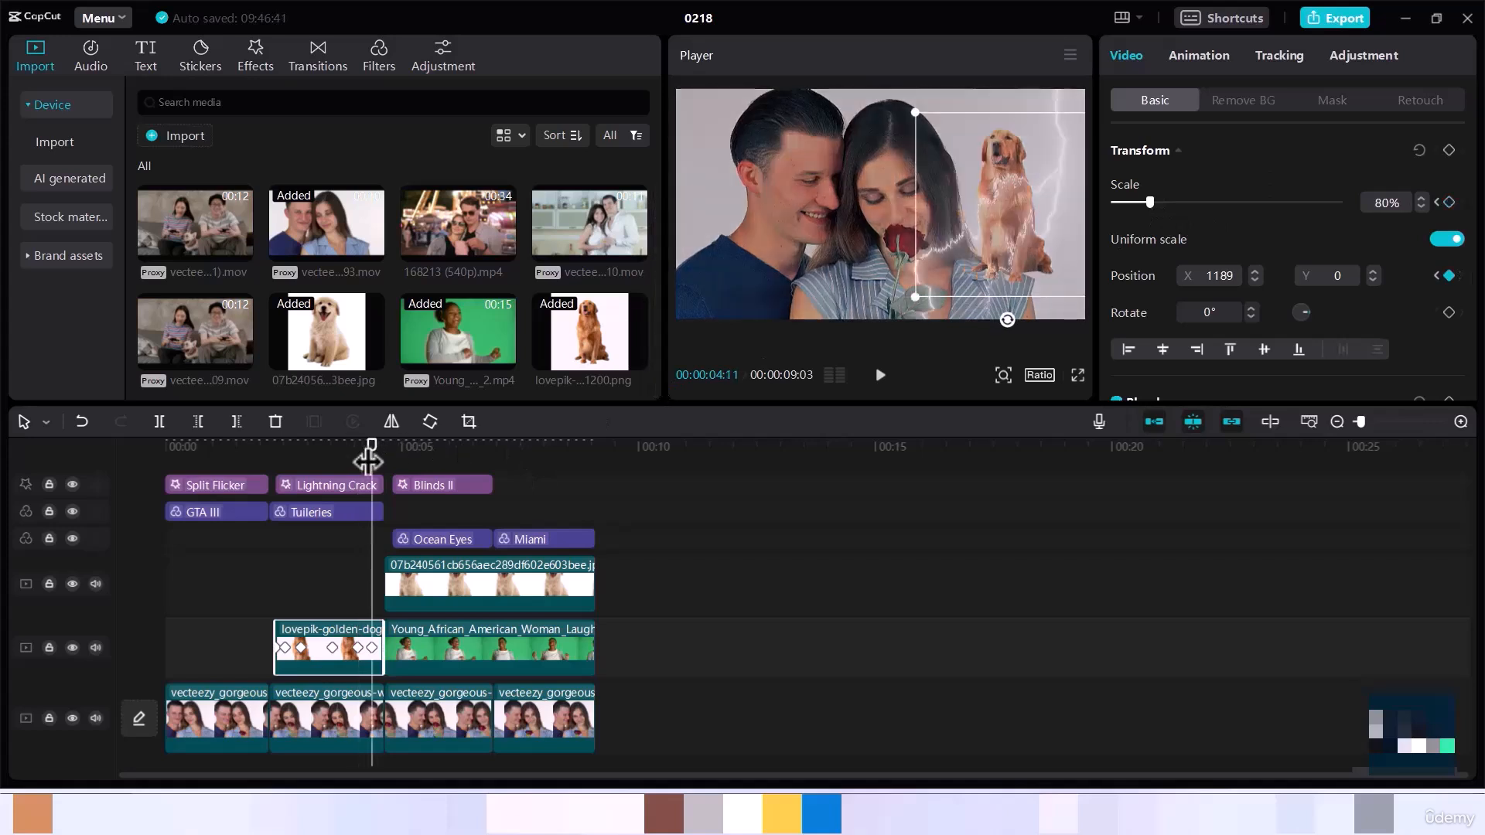
{"action": "left_click_drag", "start_coordinate": [1148, 202], "coordinate": [1140, 201]}
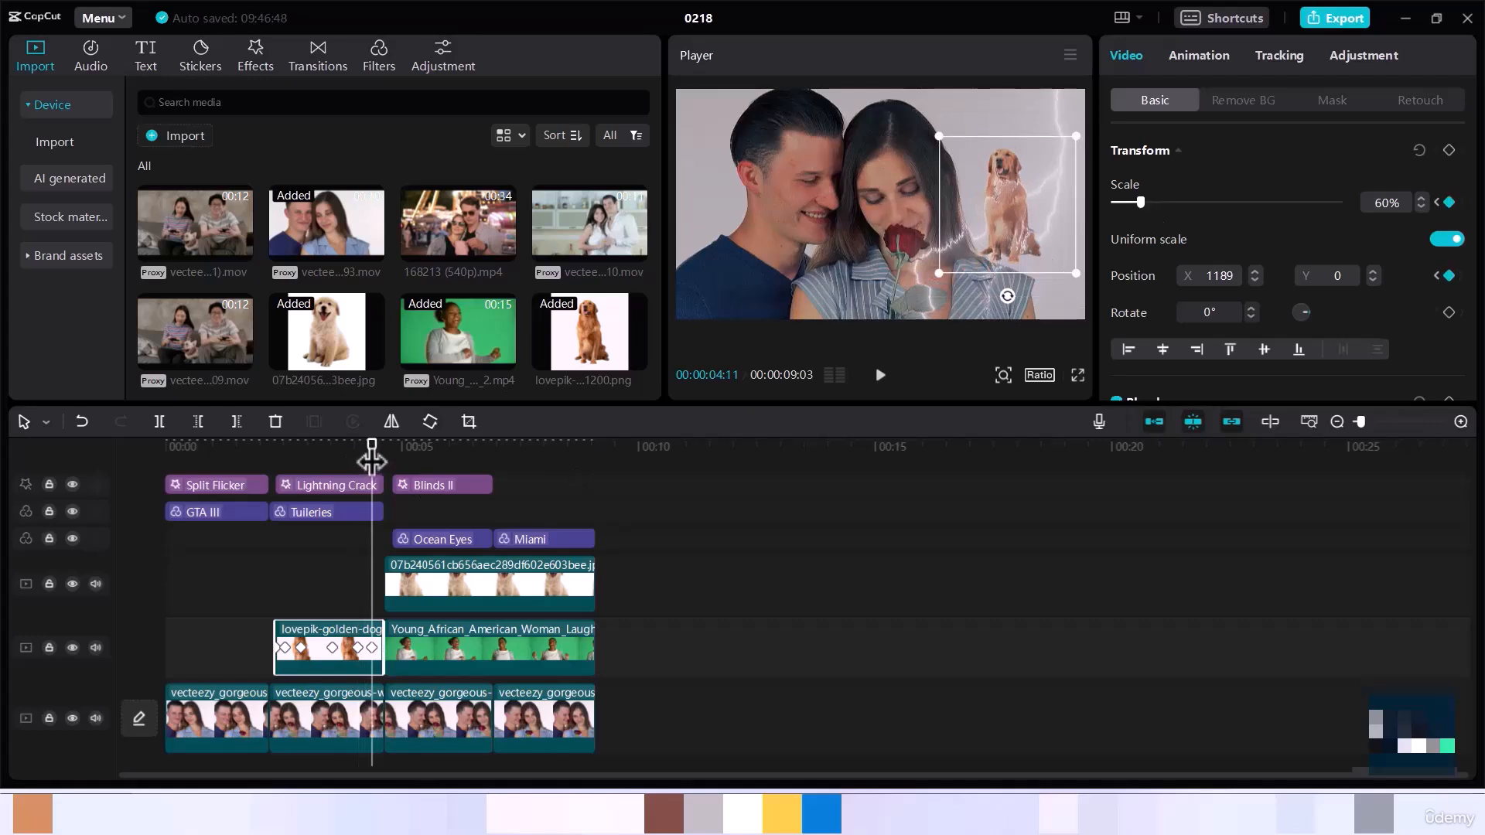
- Play back the timeline from just before the golden dog clip, at 00:00:02:06, with the clip deselected, to review its keyframe animation
{"action": "left_click_drag", "start_coordinate": [372, 462], "coordinate": [270, 477]}
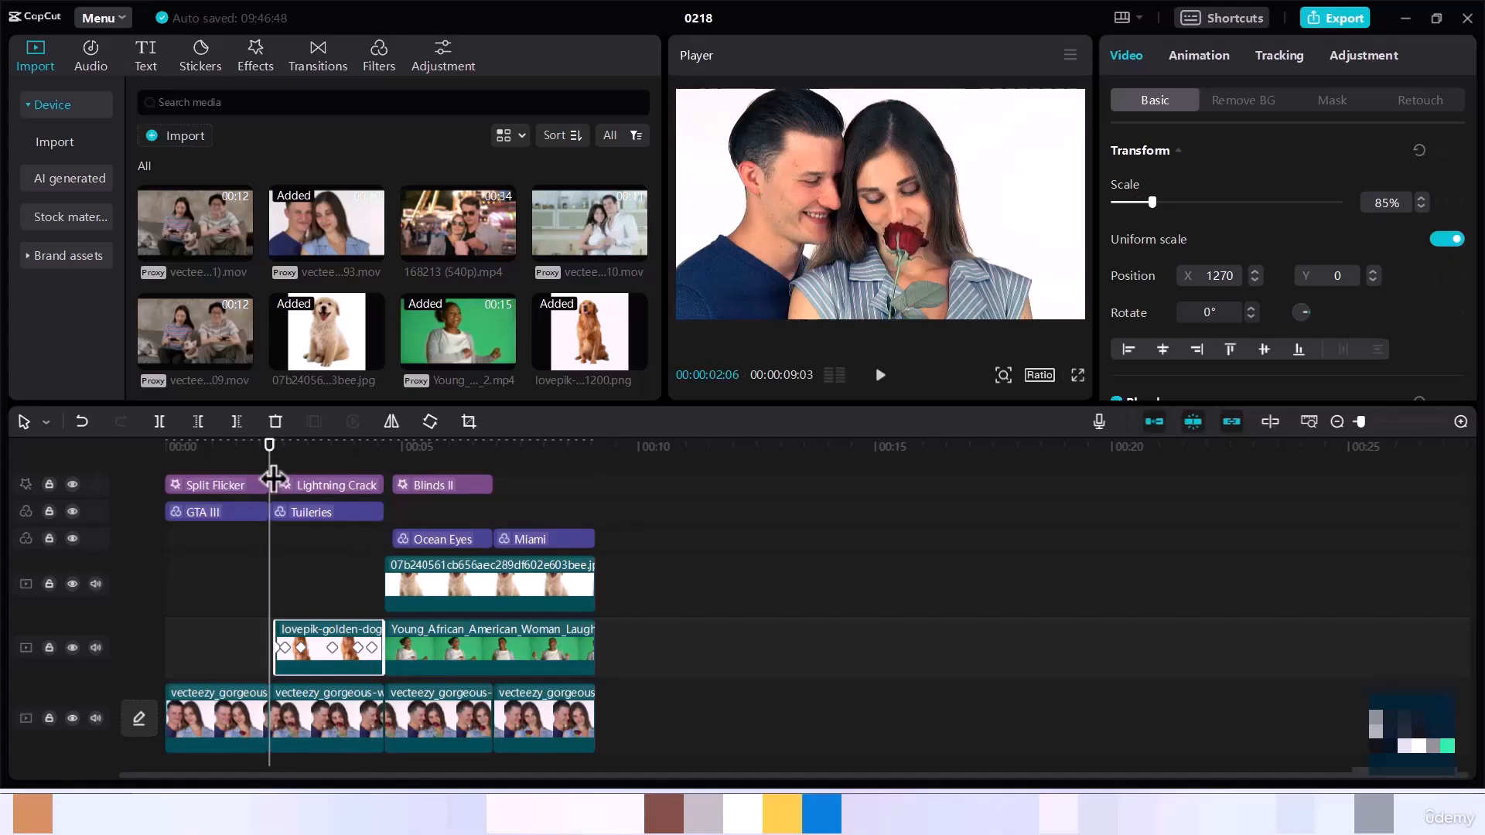
{"action": "key", "text": "space"}
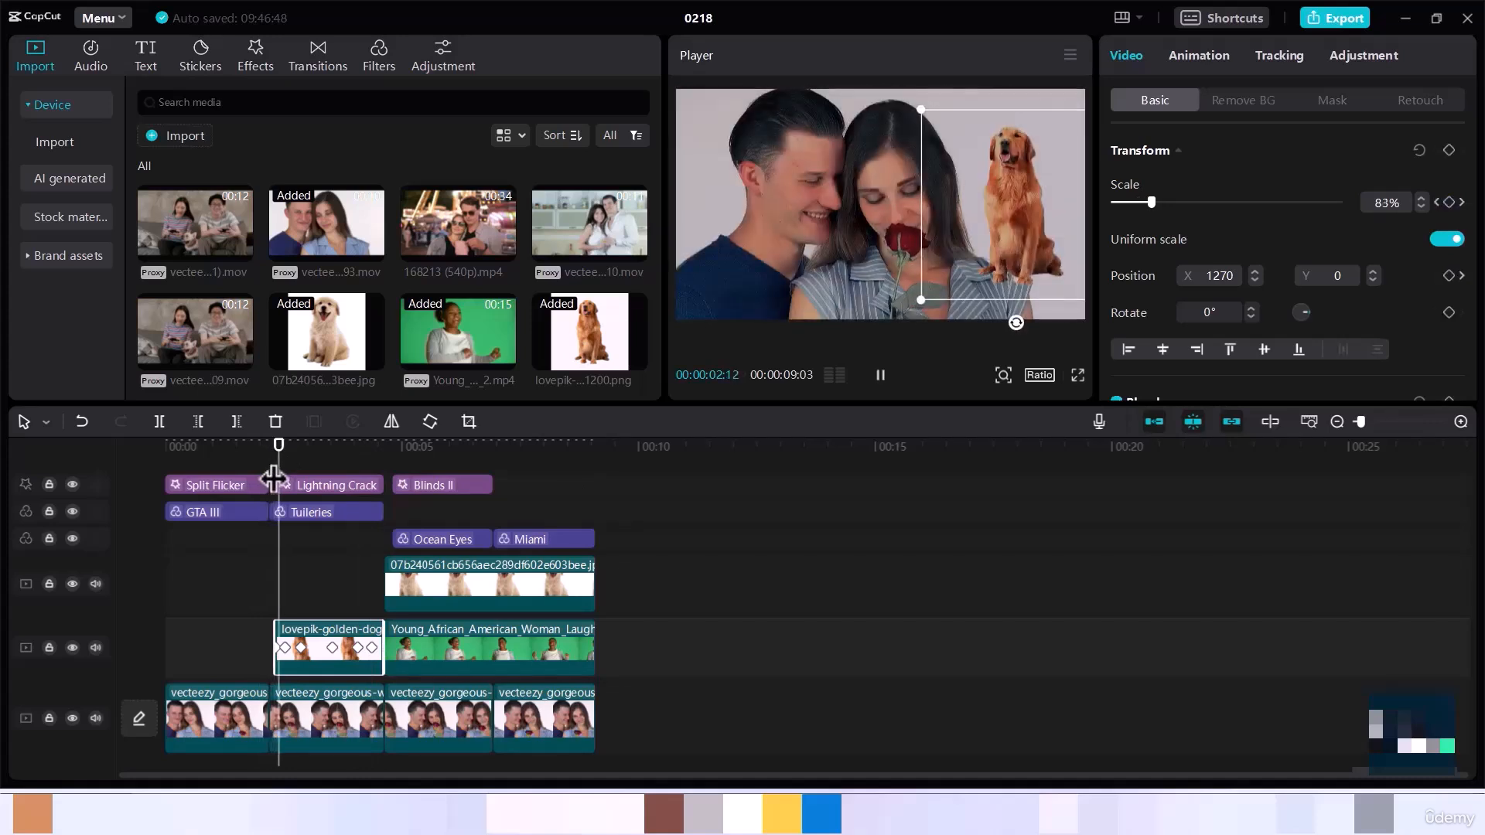
{"action": "left_click", "coordinate": [301, 576]}
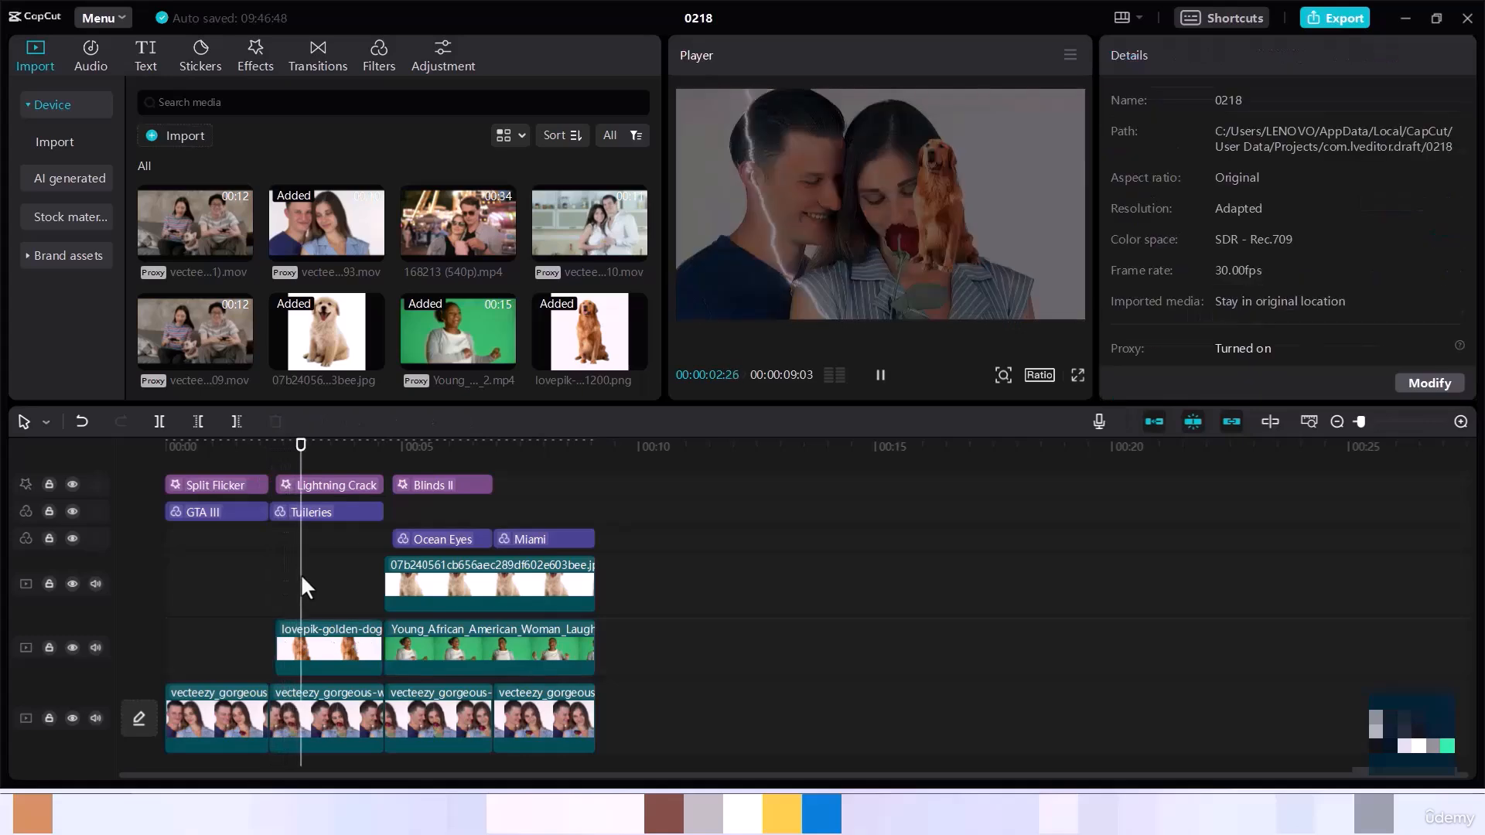
{"action": "key", "text": "space"}
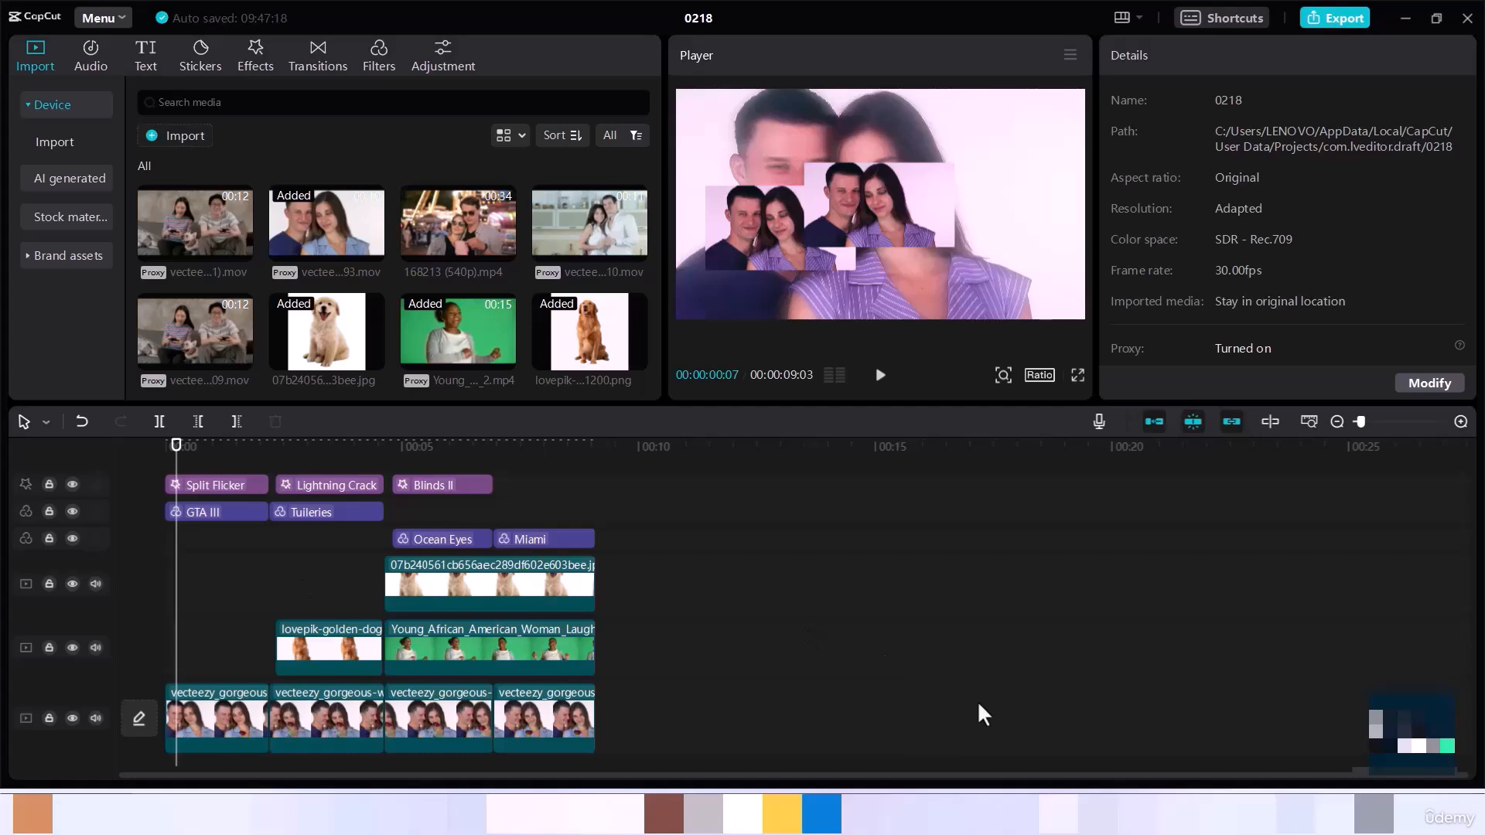
{"action": "mouse_move", "coordinate": [1005, 832]}
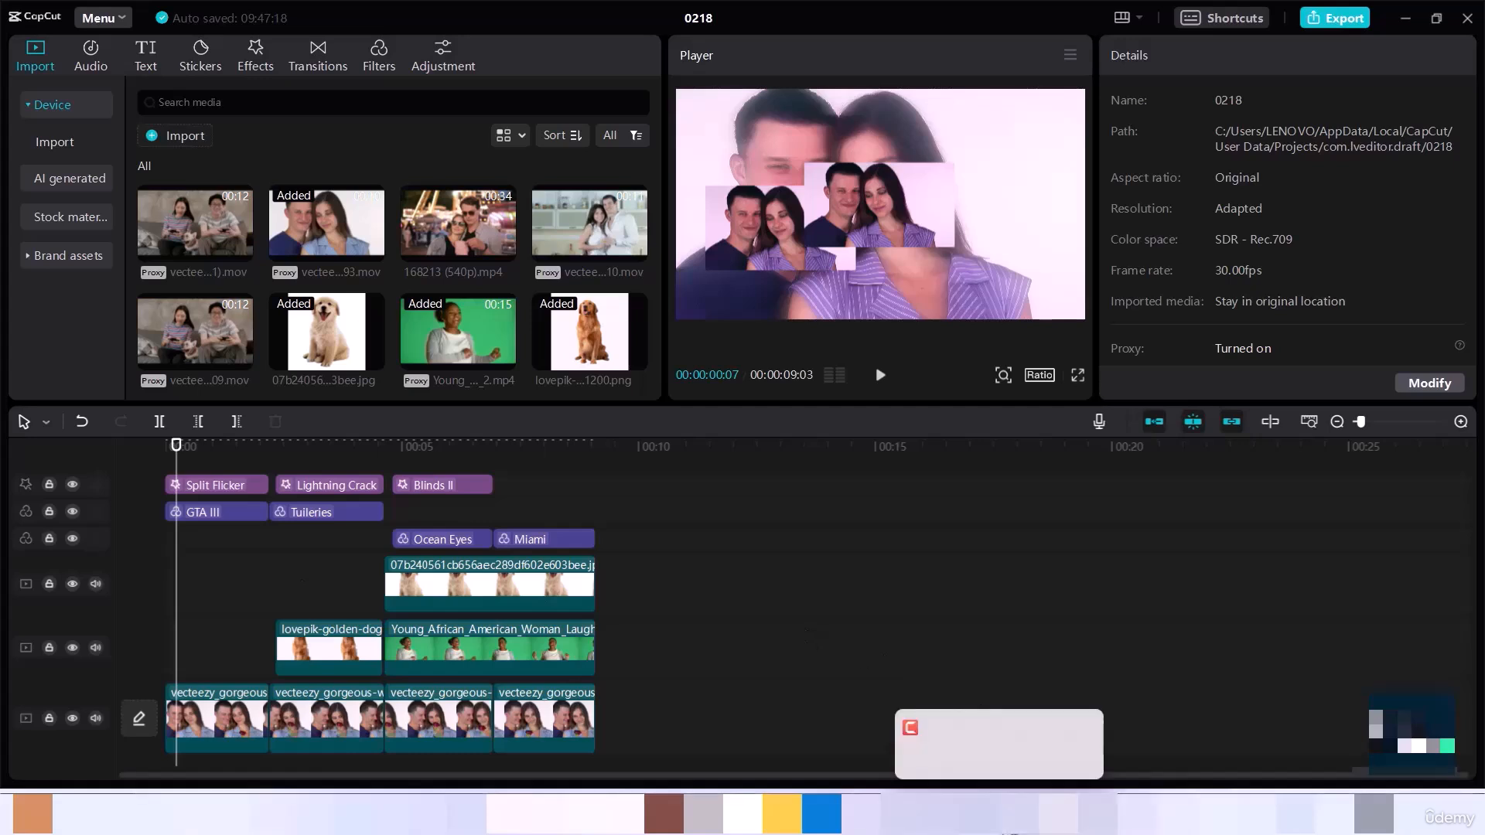